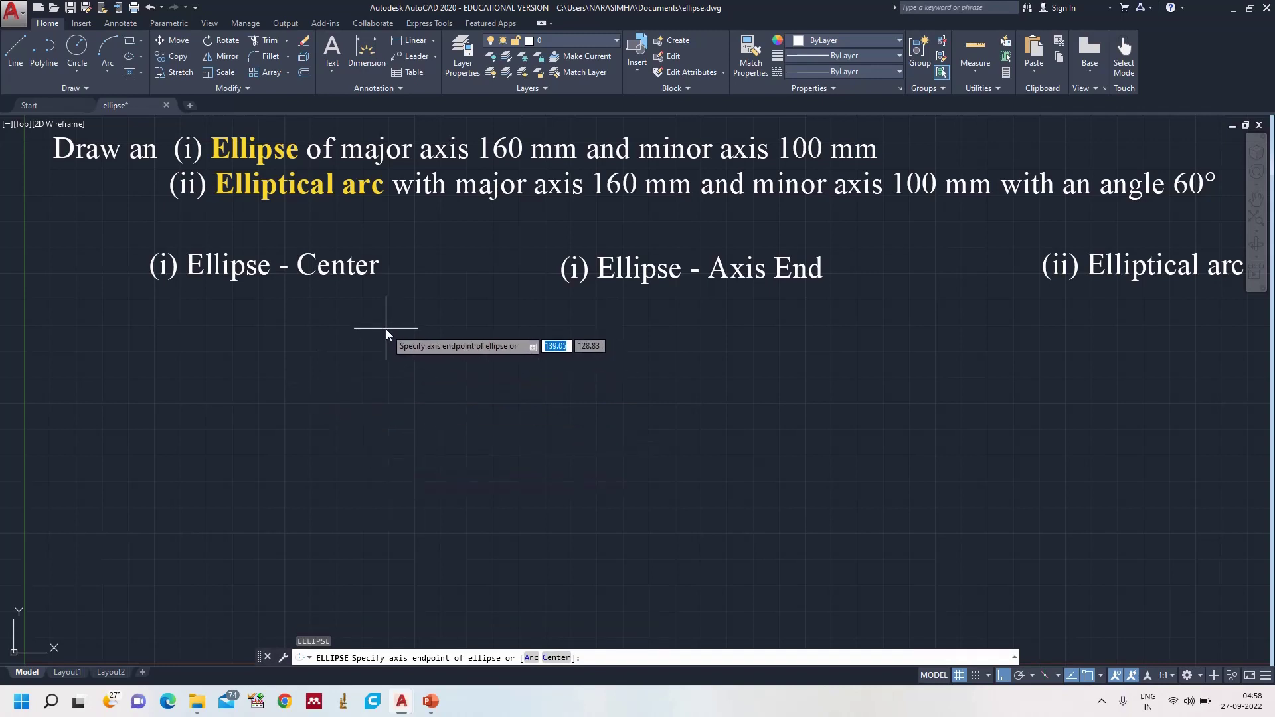
- Draw an ellipse by its center under "Ellipse - Center" with horizontal half-axis 80 mm and vertical half-axis 50 mm, and move it slightly down
click(567, 659)
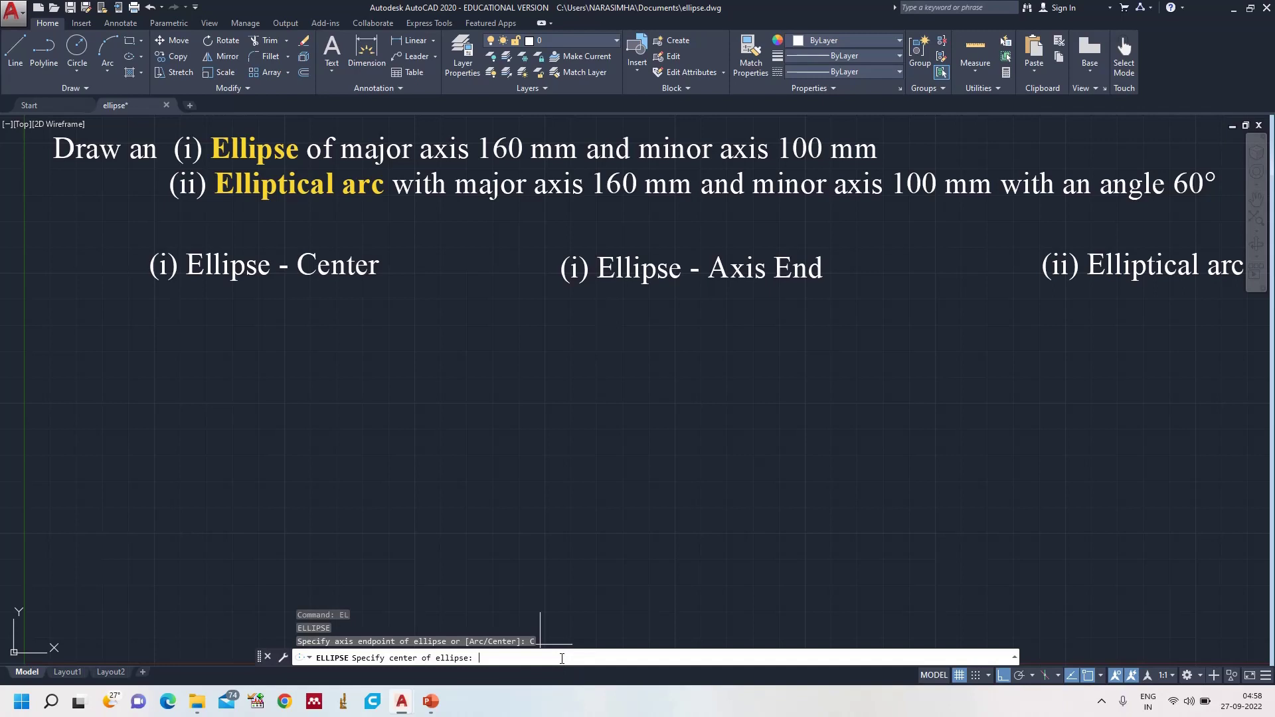
click(273, 409)
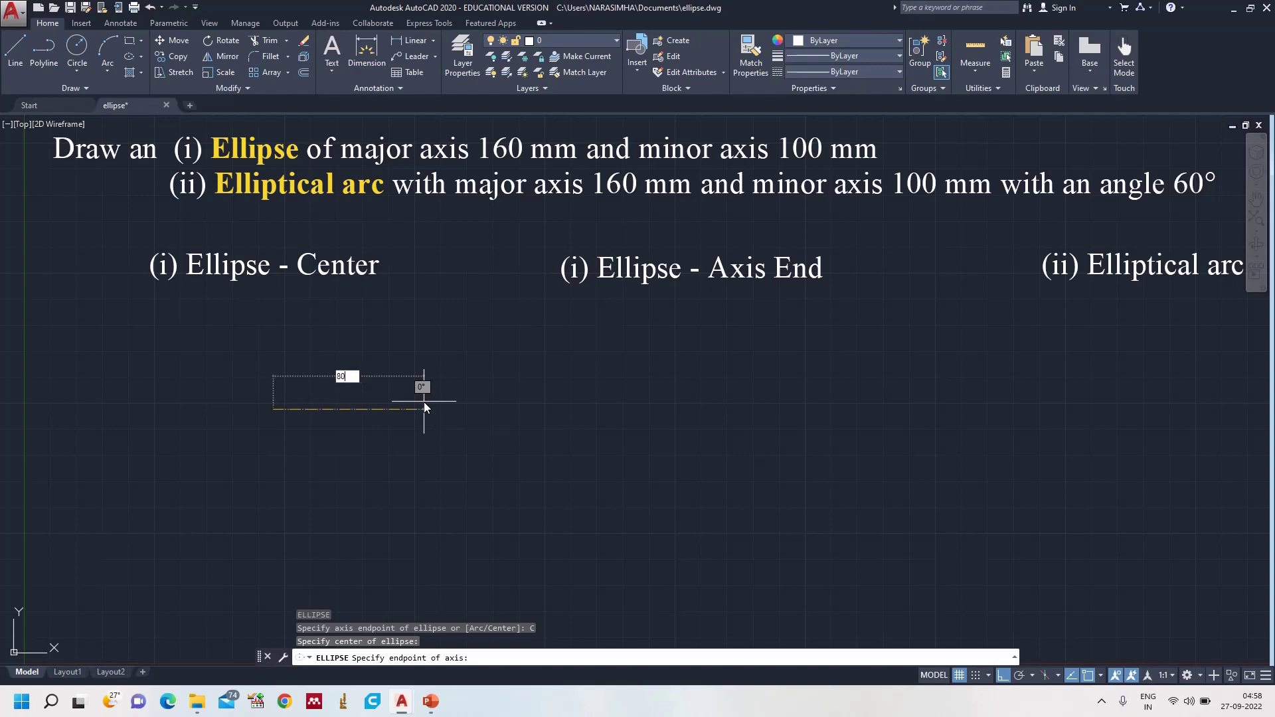
text(80)
key(Return)
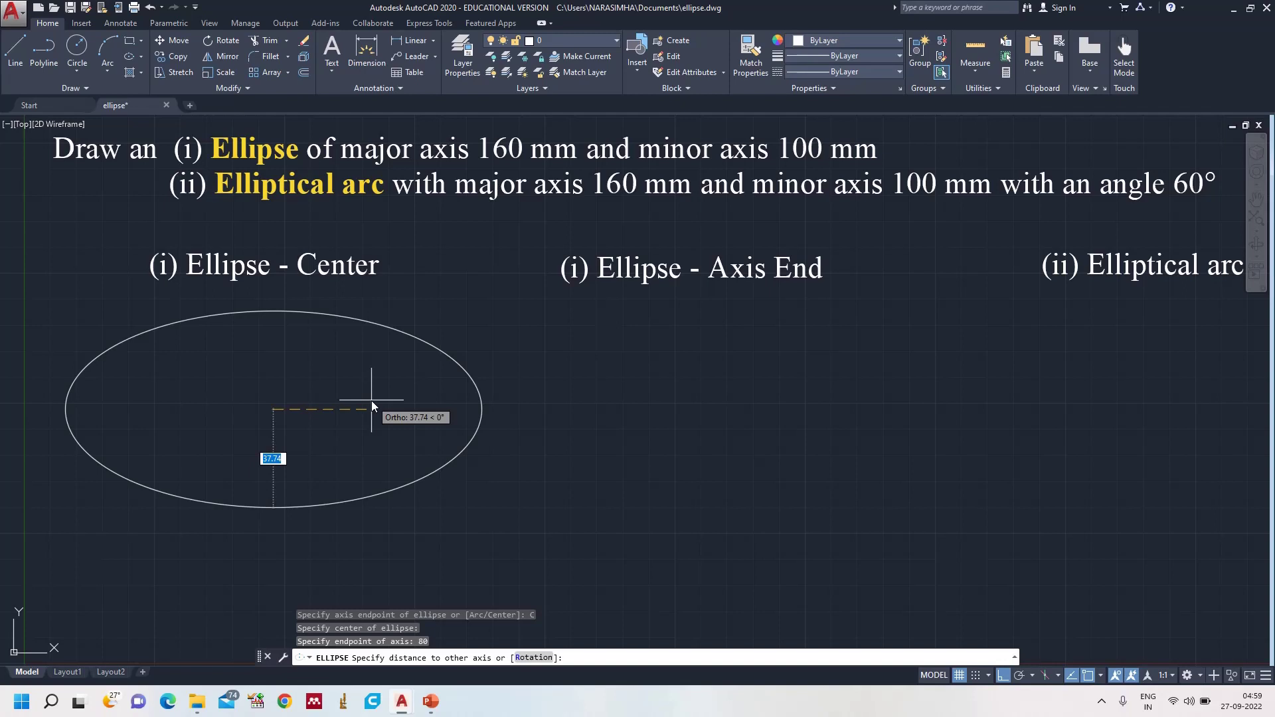
text(50)
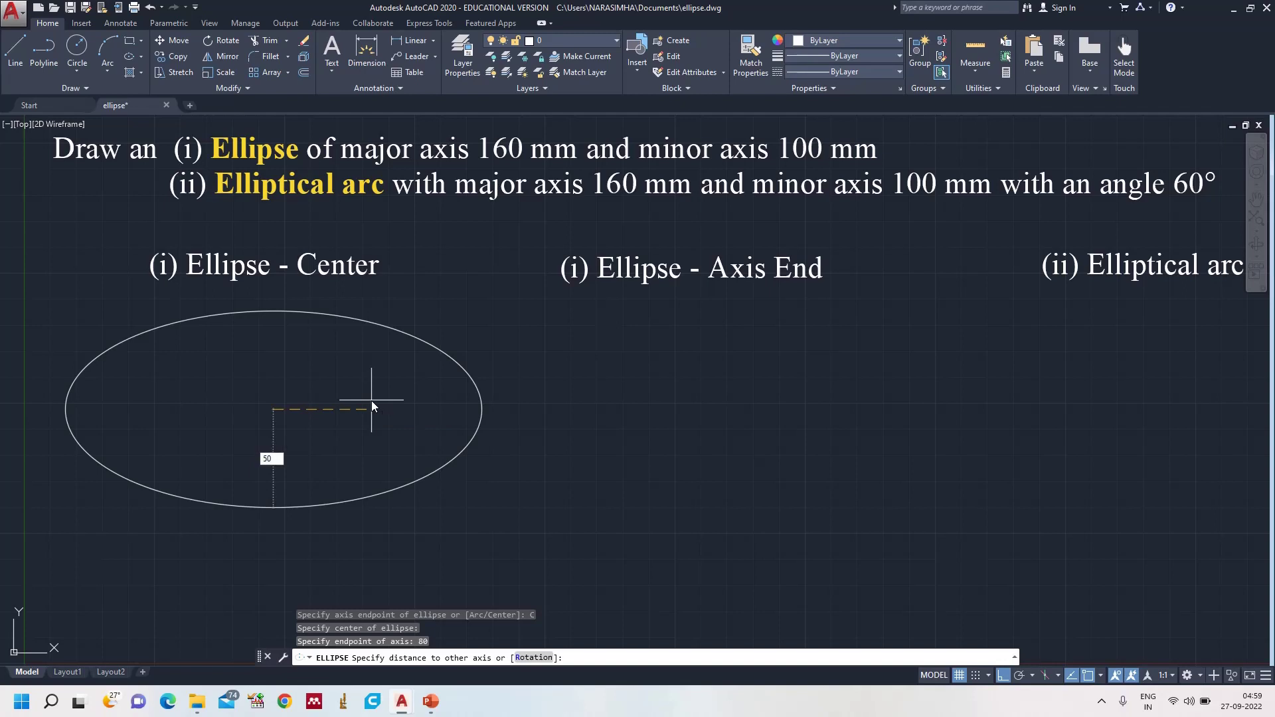
key(Return)
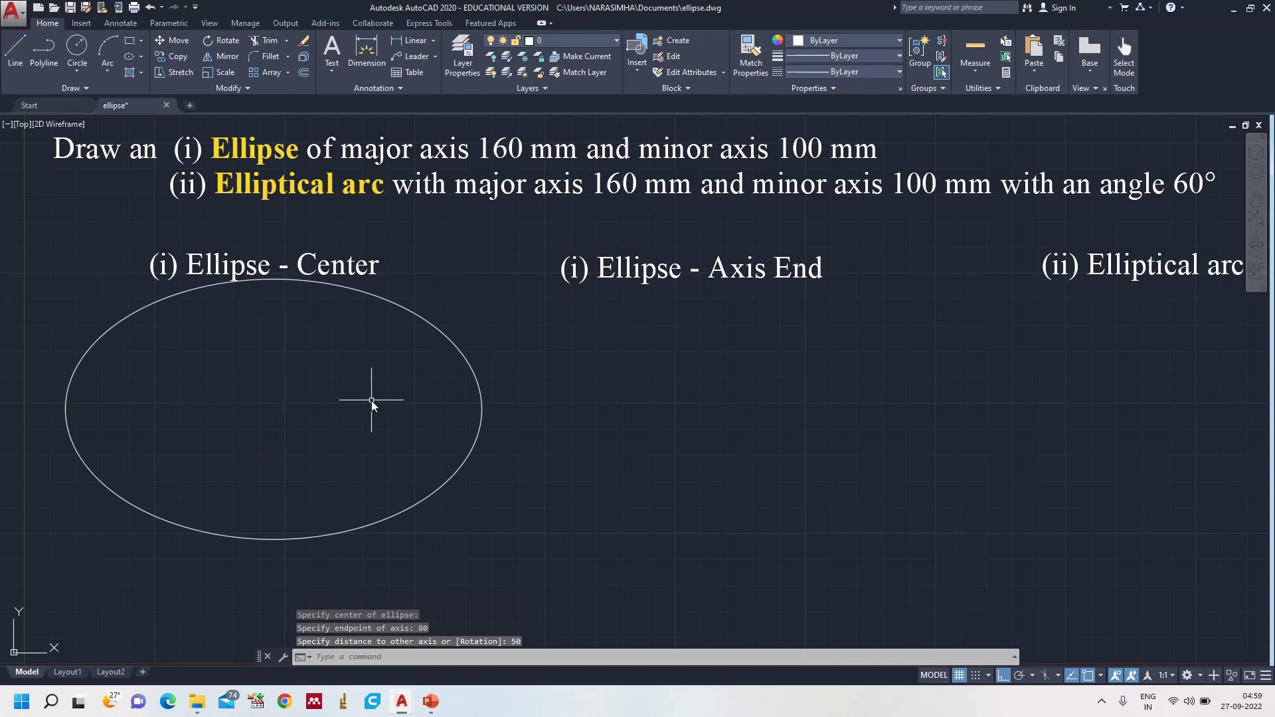
click(388, 296)
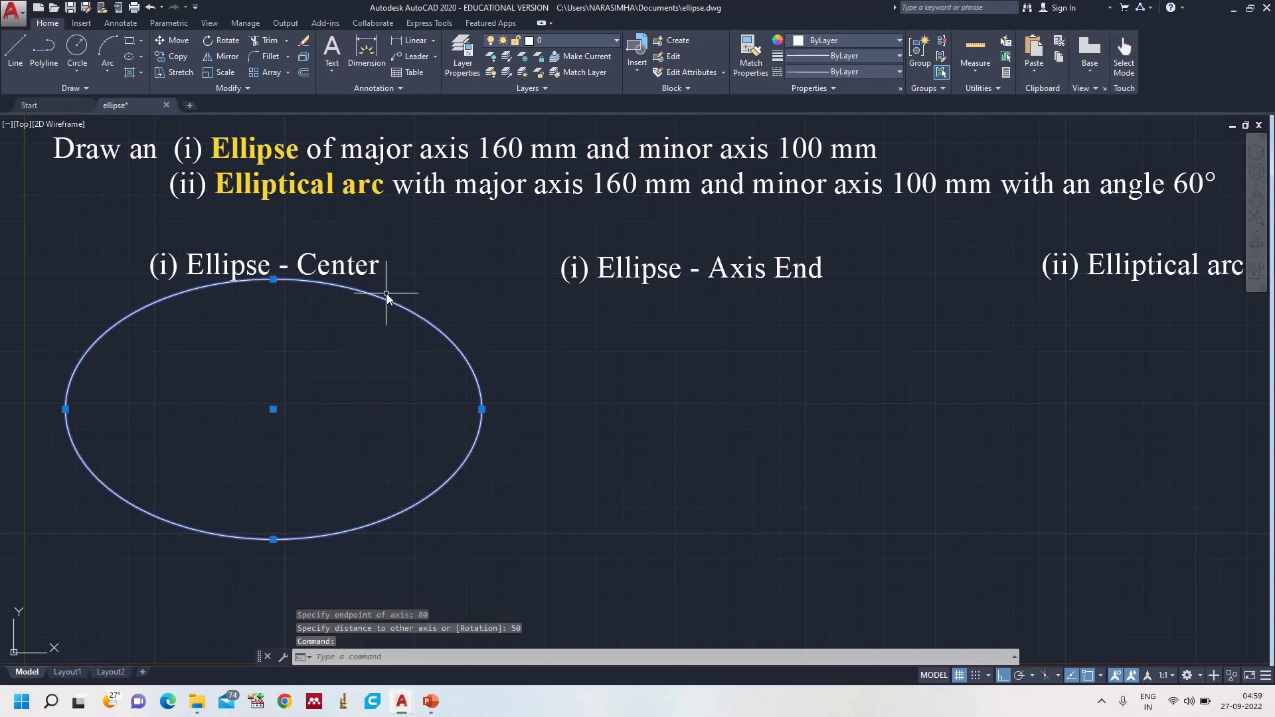
drag(372, 293, 373, 320)
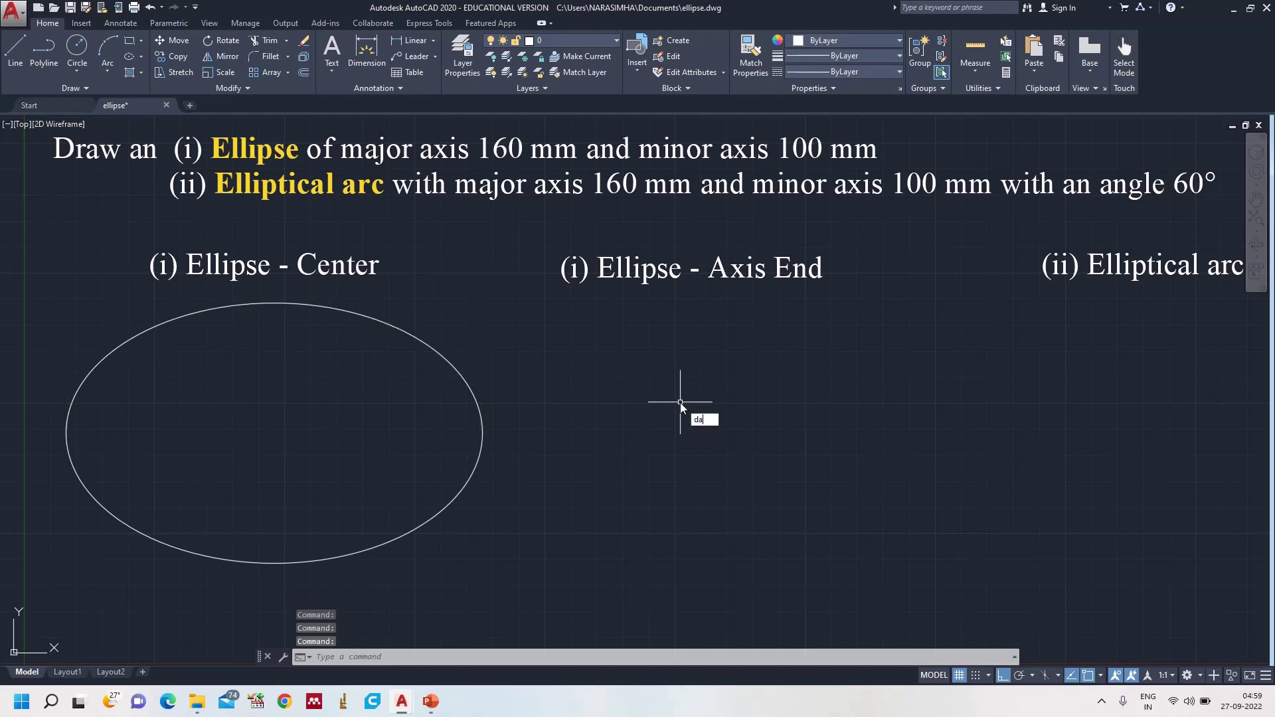
- Add a linear dimension for the major axis of the center-defined ellipse, placing it below the curve
key(BackSpace)
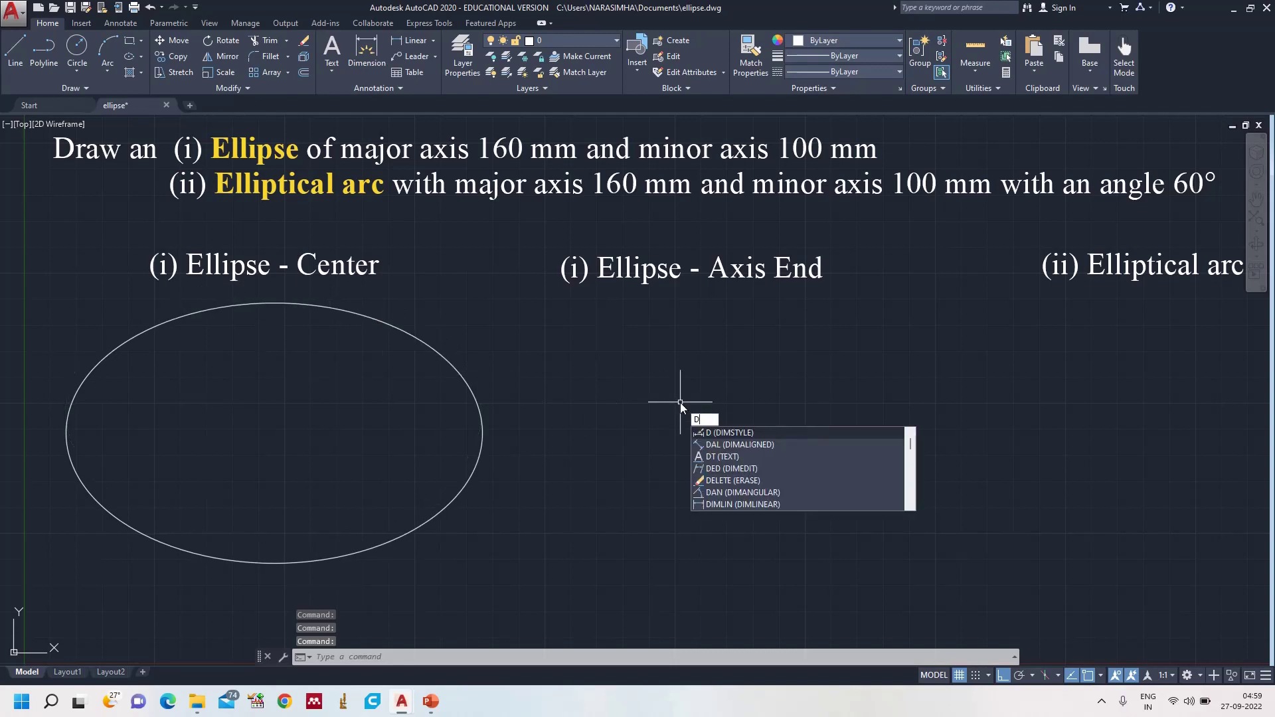
text(IMLINEAR)
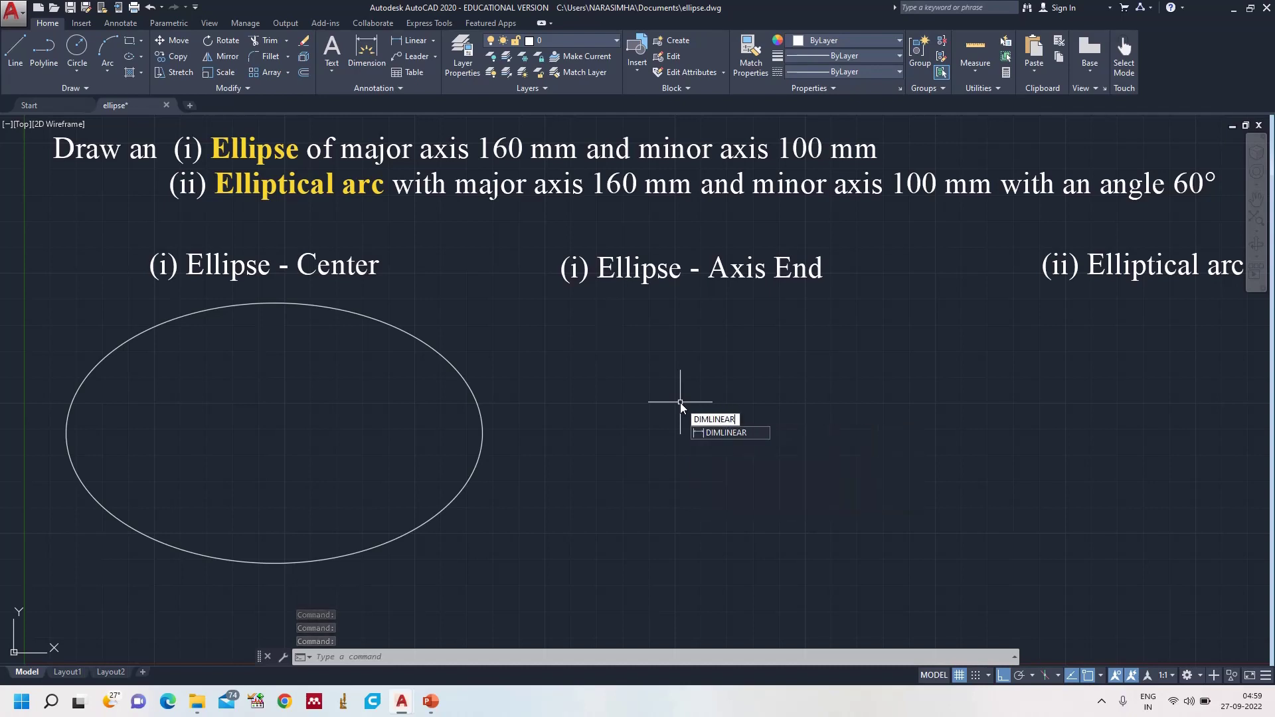
key(Return)
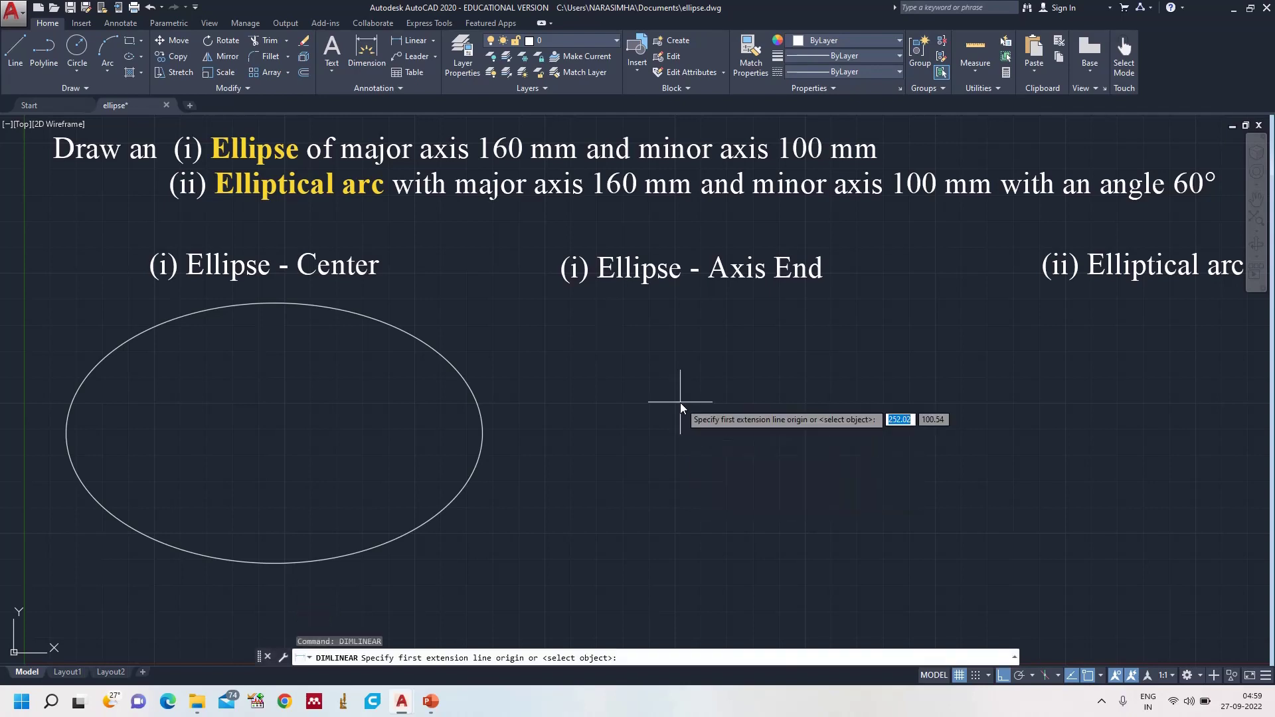
click(65, 433)
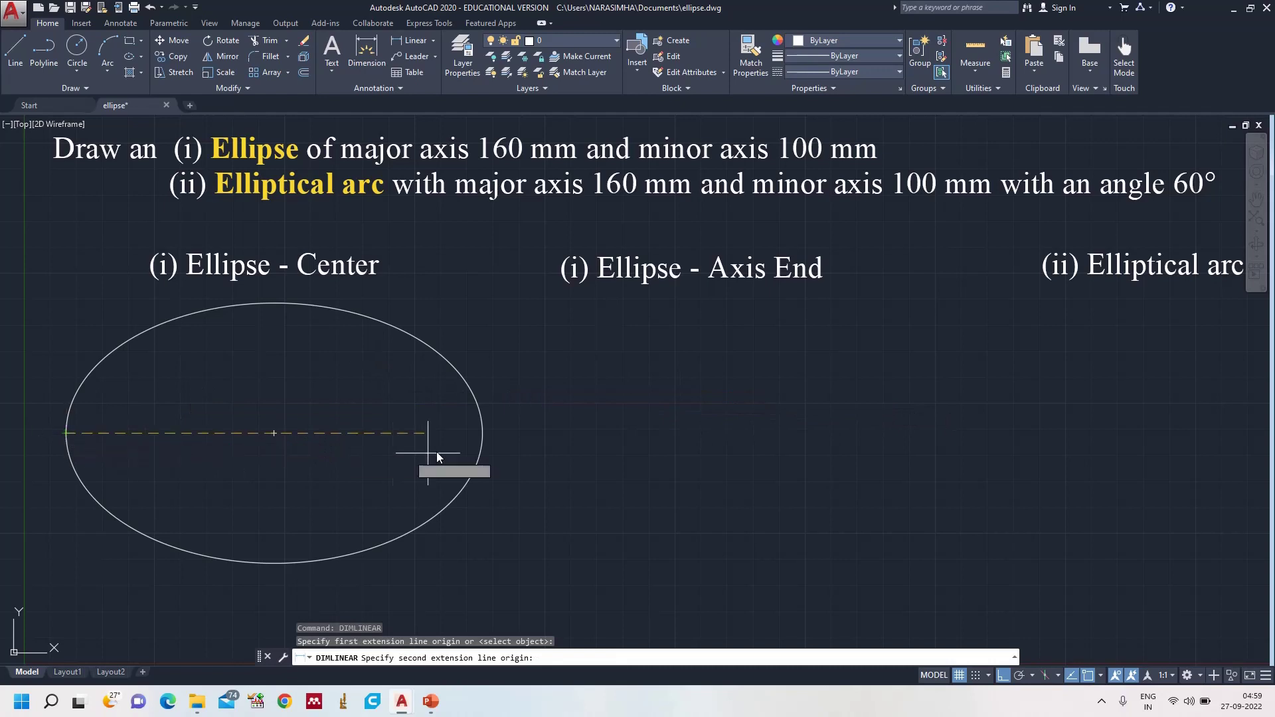
click(480, 433)
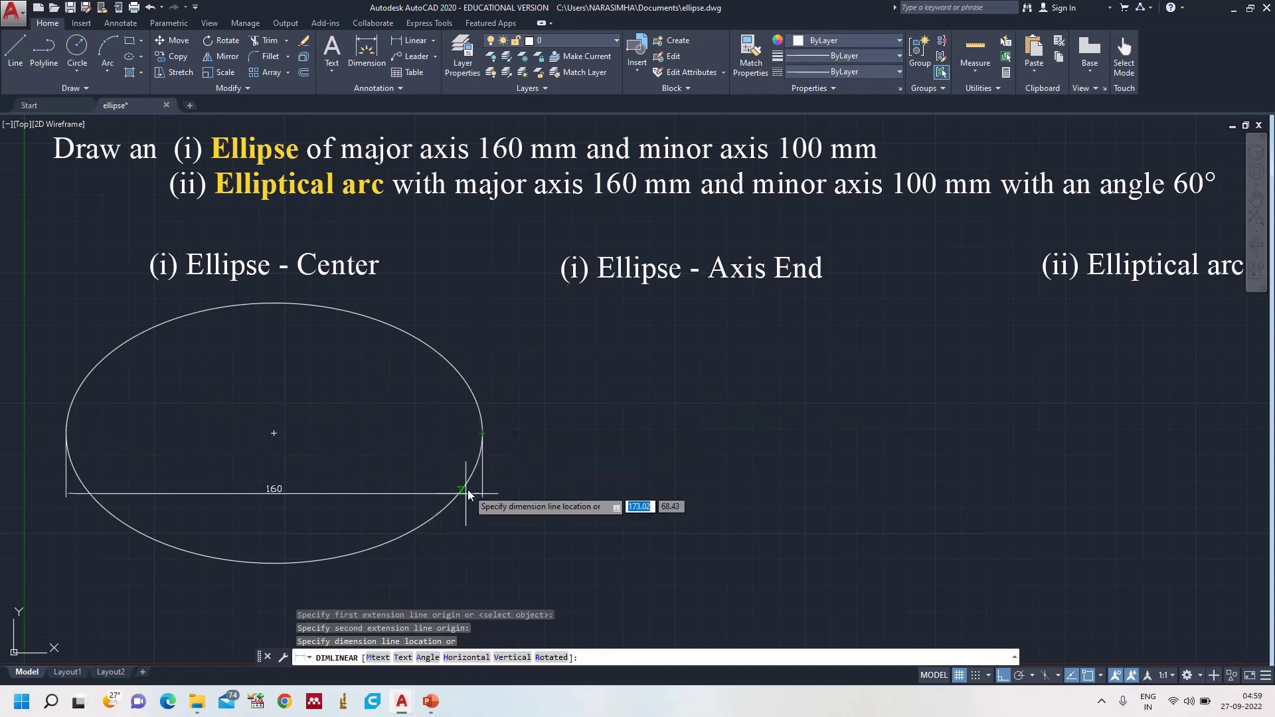
click(444, 592)
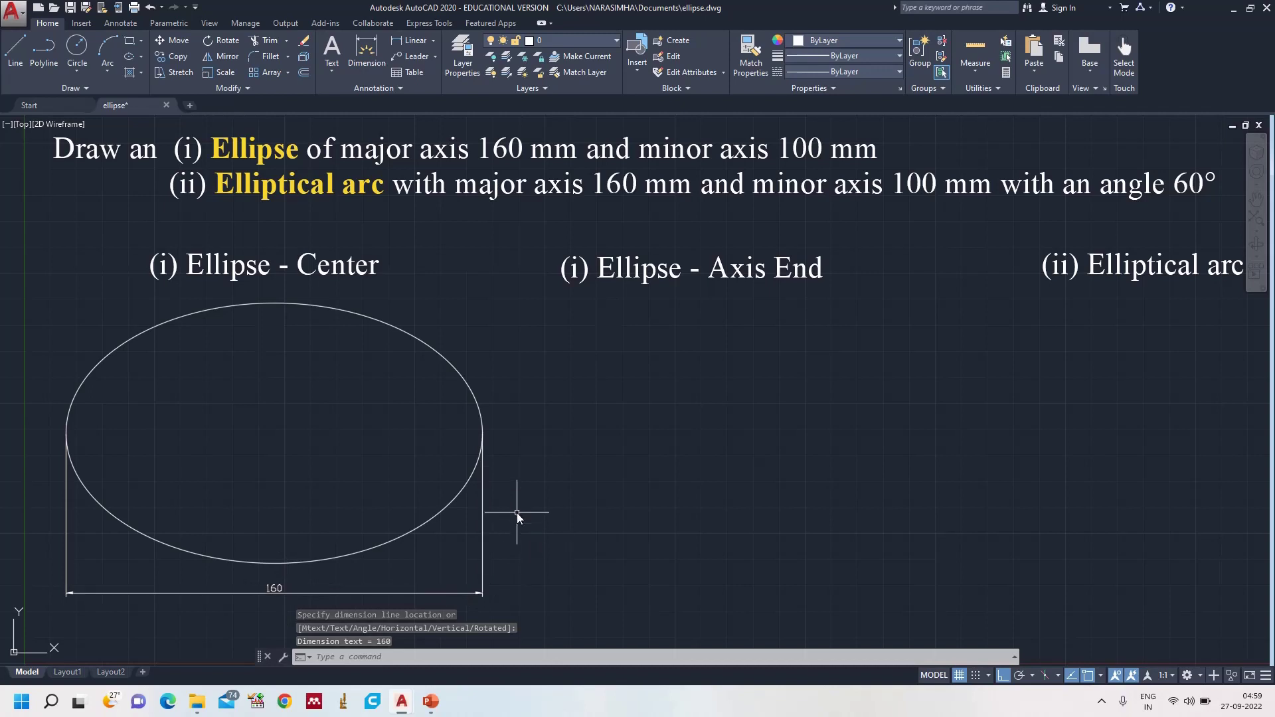
- Add a vertical linear dimension for the same ellipse's minor axis, placing it to the right of the curve
key(Return)
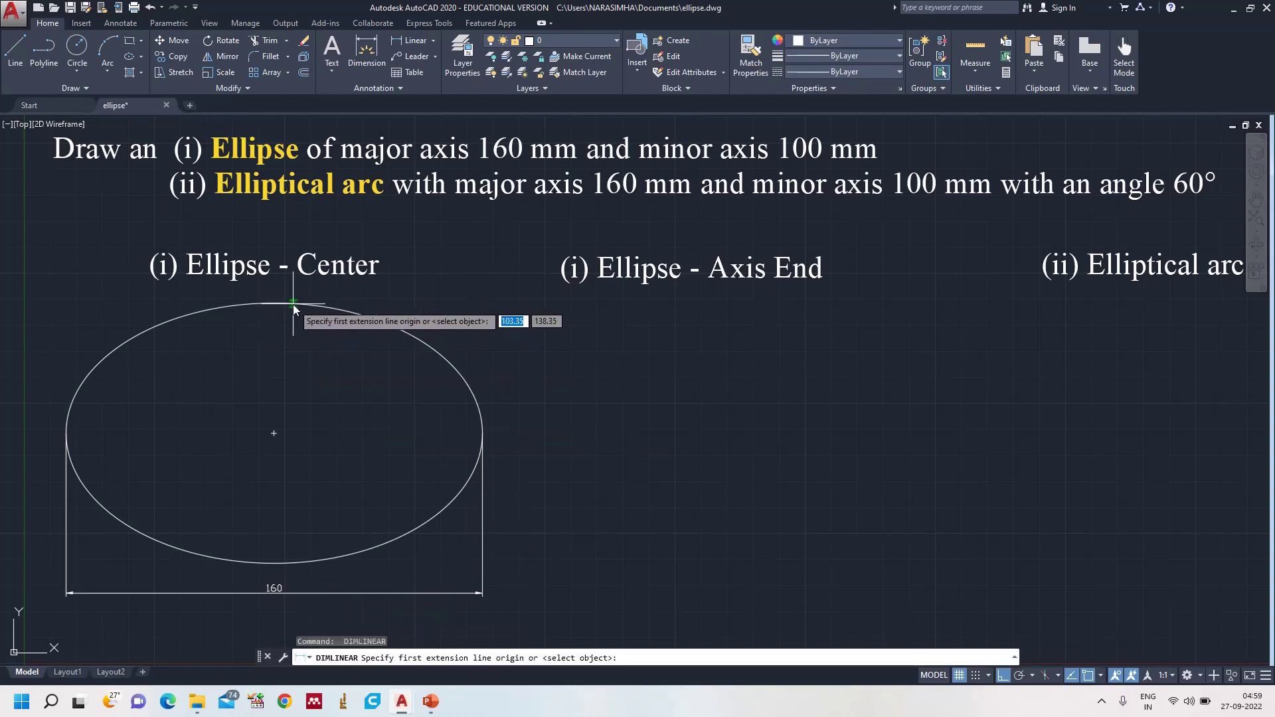
click(273, 303)
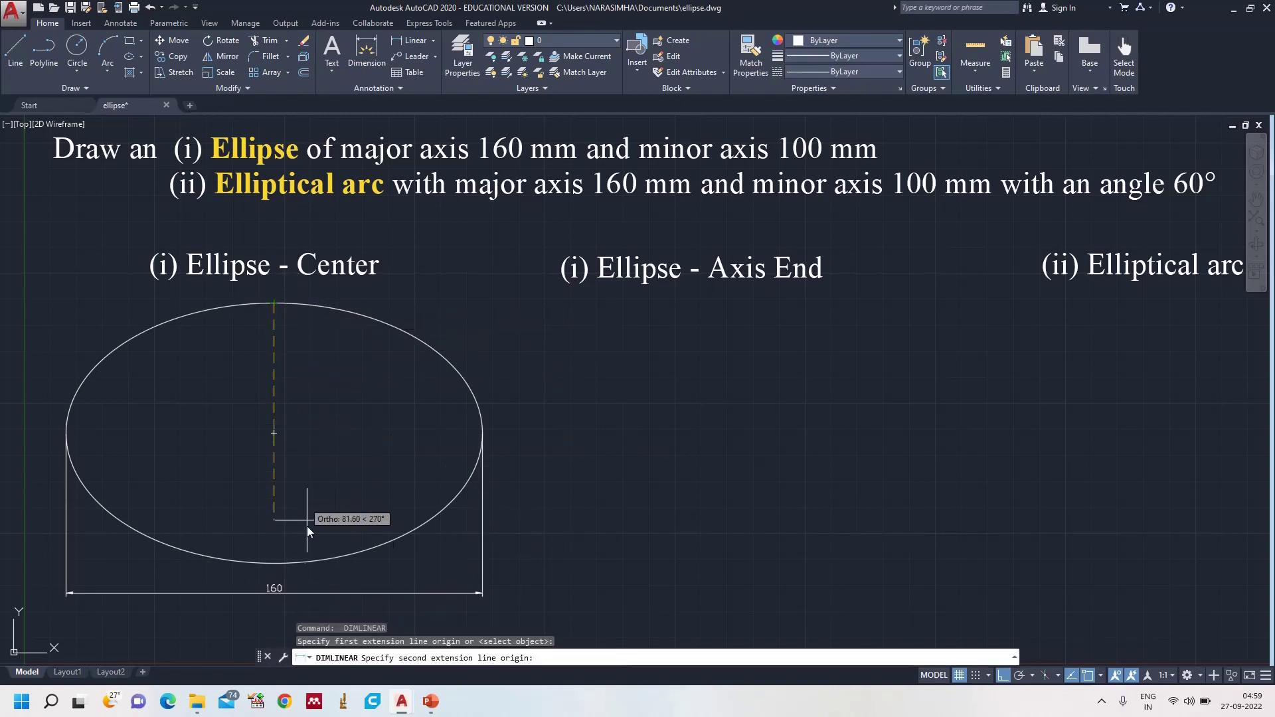
click(275, 565)
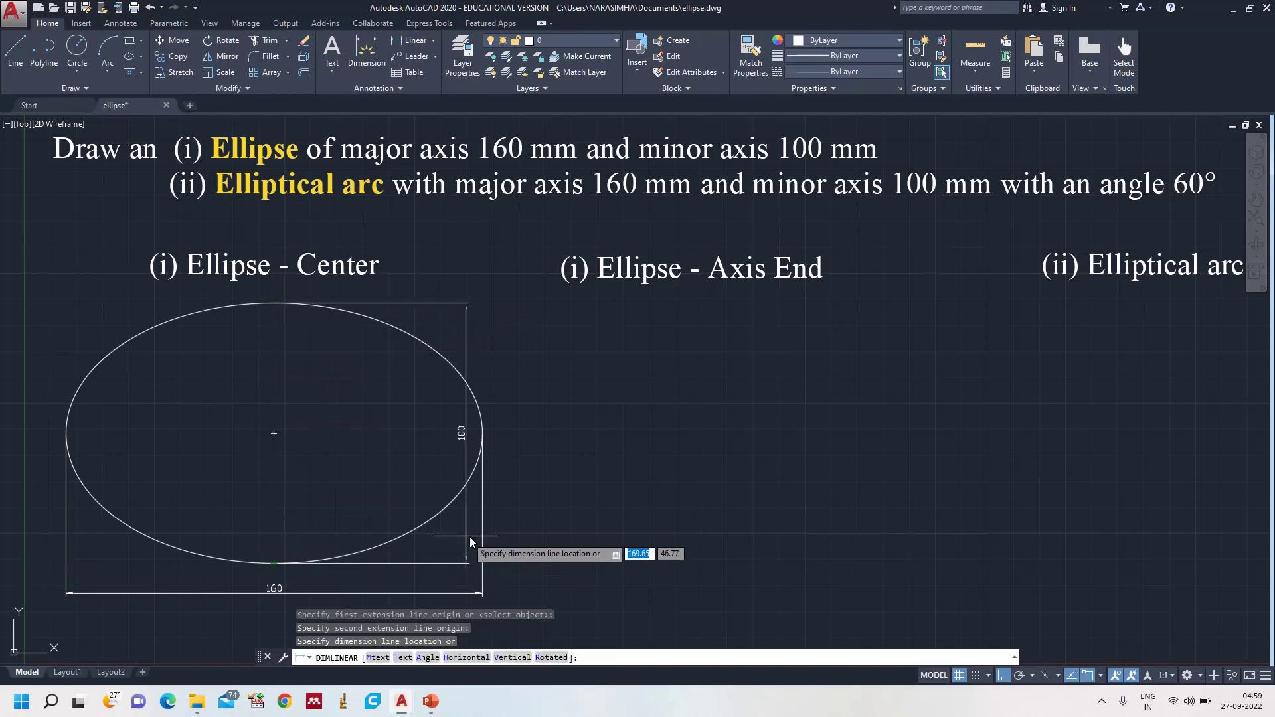
click(505, 533)
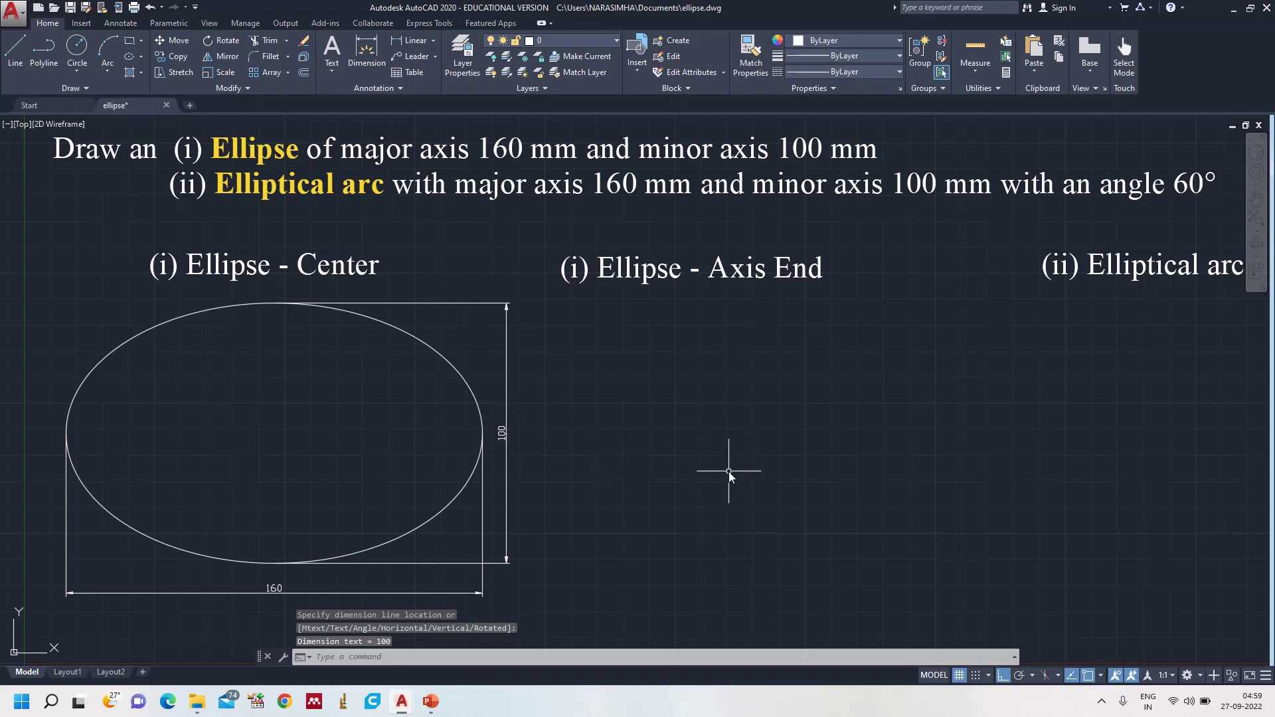
- Draw an ellipse from an axis endpoint under "Ellipse - Axis End" with a 160 mm horizontal axis and 50 mm half minor axis
text(z)
key(Return)
text(a)
key(Return)
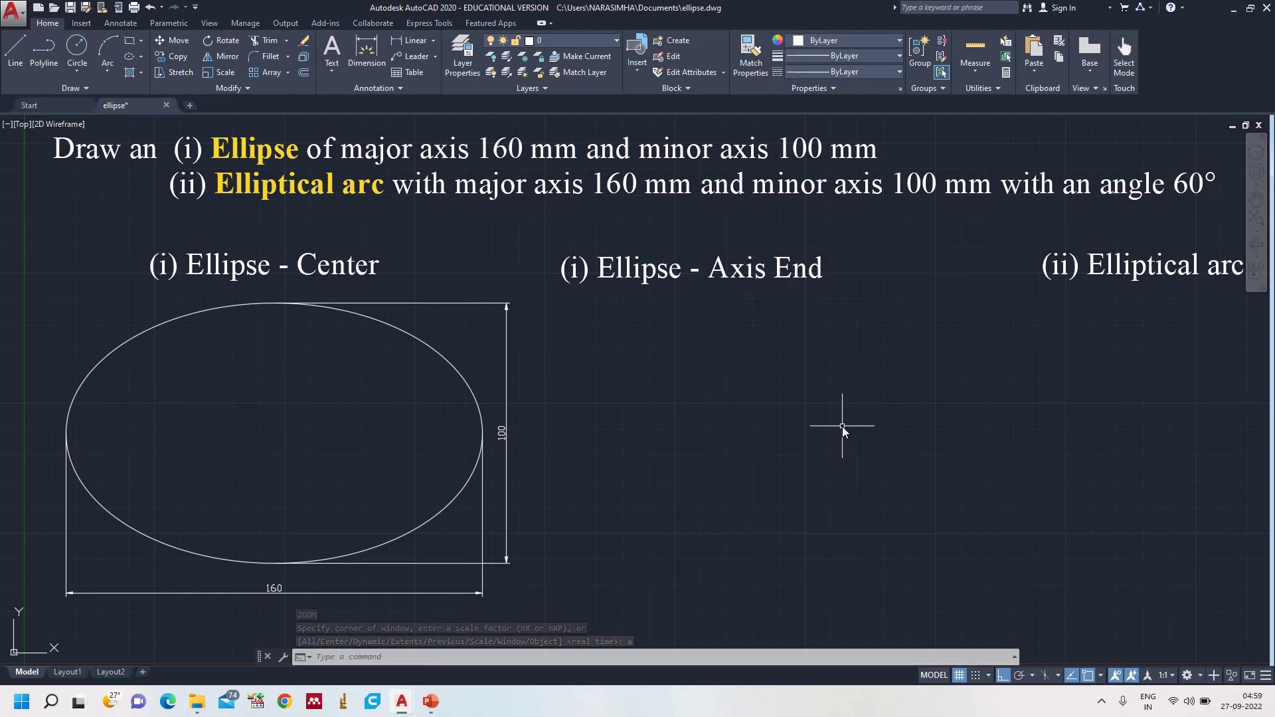
text(e)
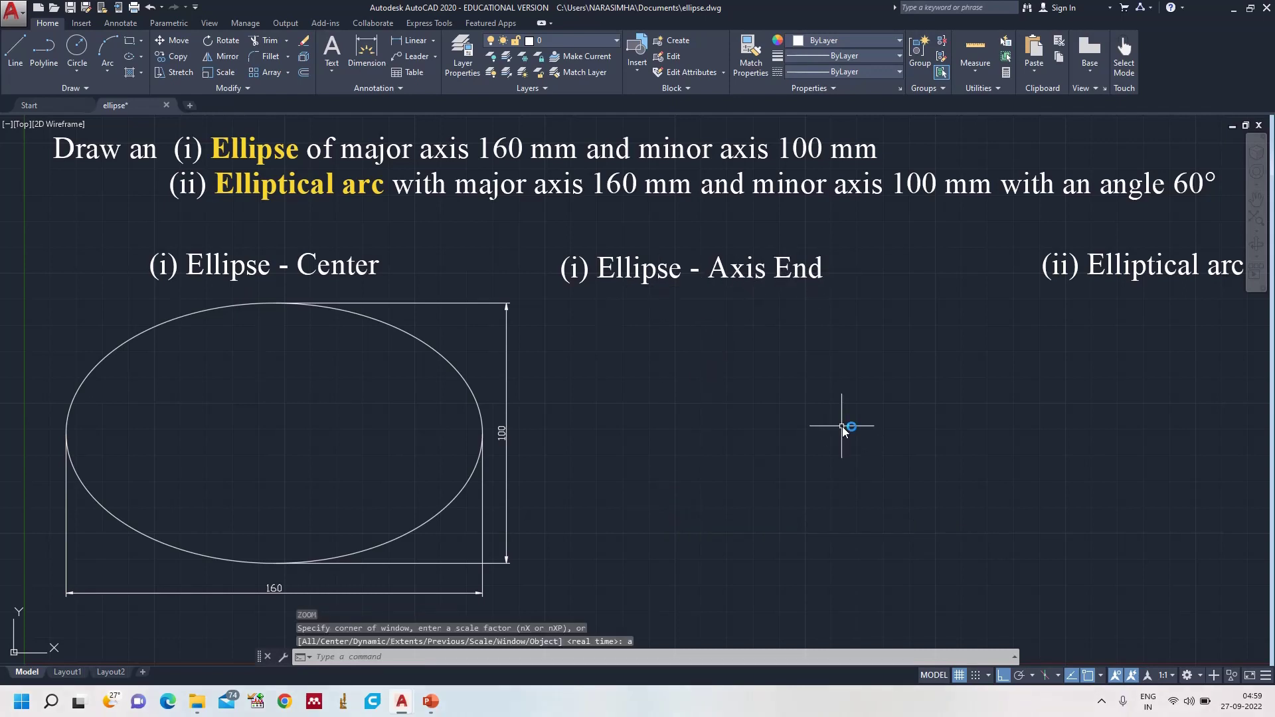
key(Escape)
text(el)
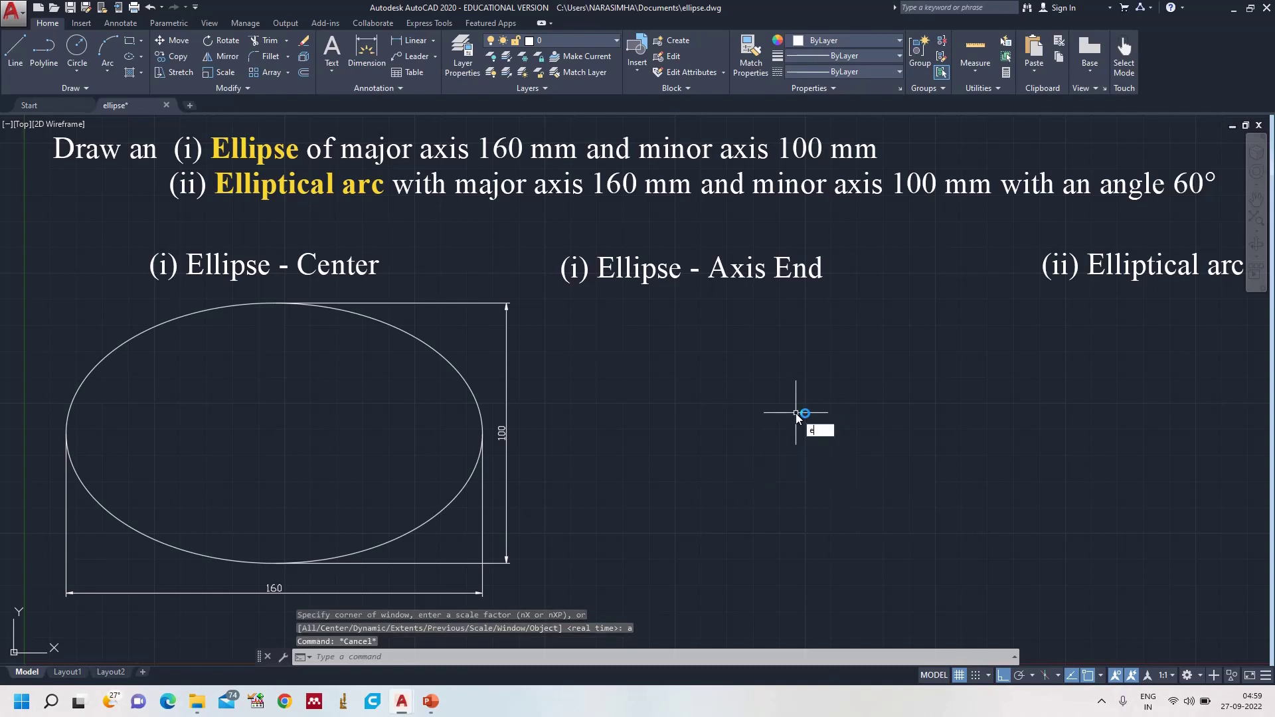
key(Return)
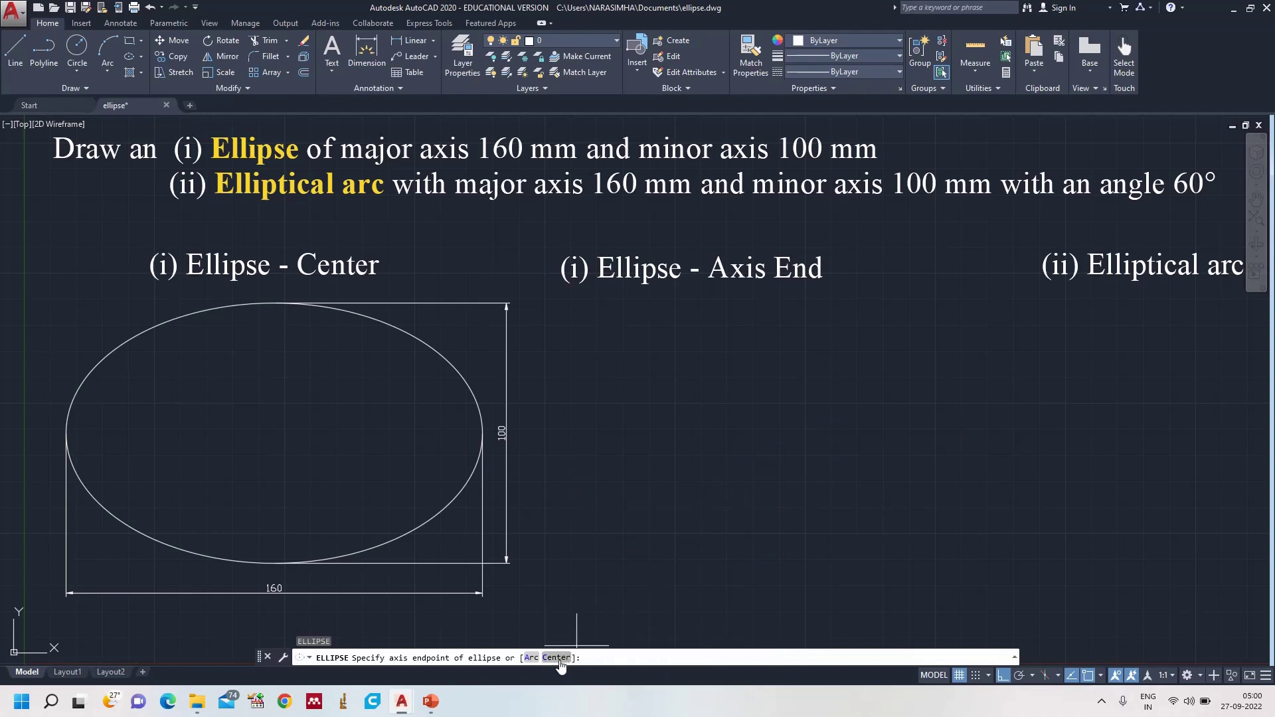
click(555, 440)
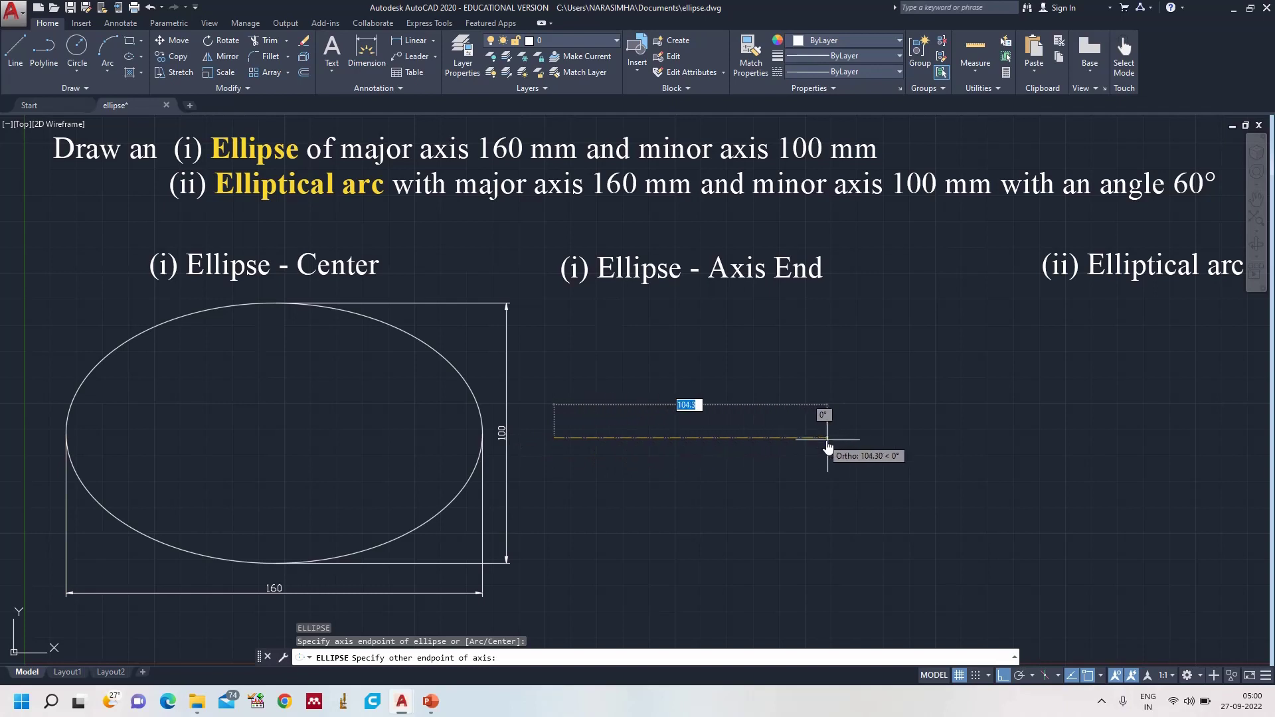
text(2)
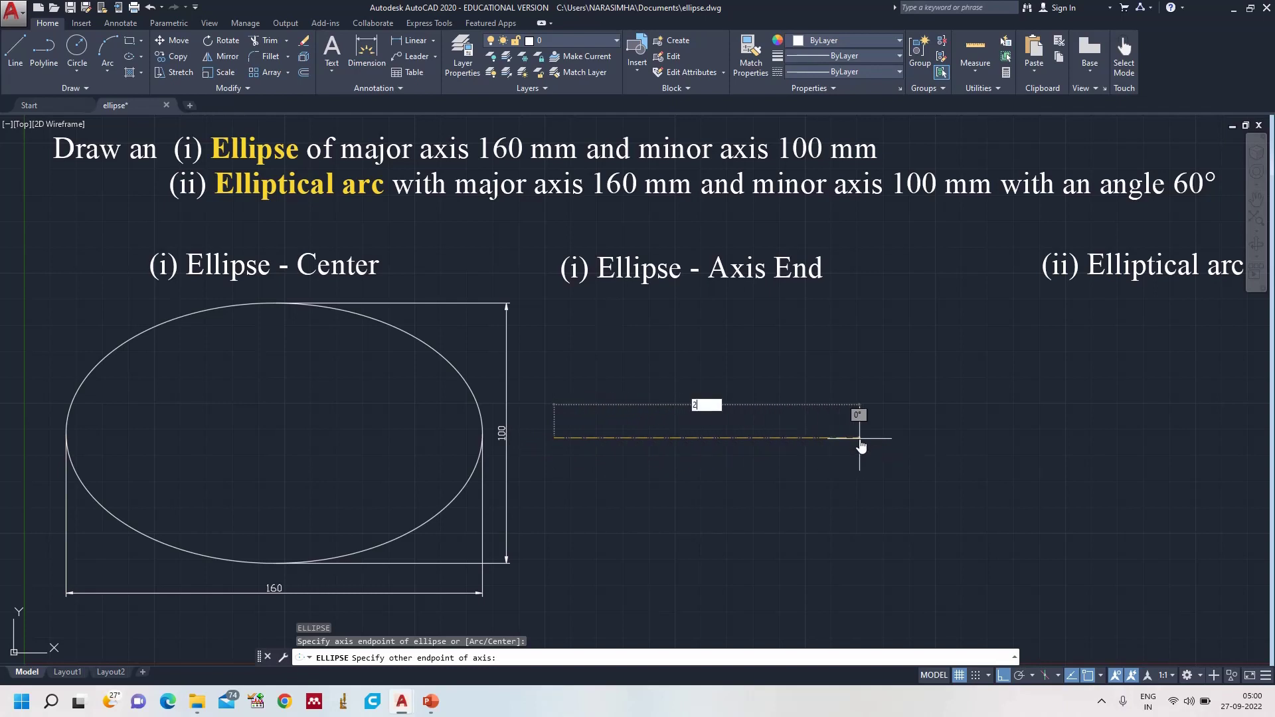
key(BackSpace)
text(160)
key(Return)
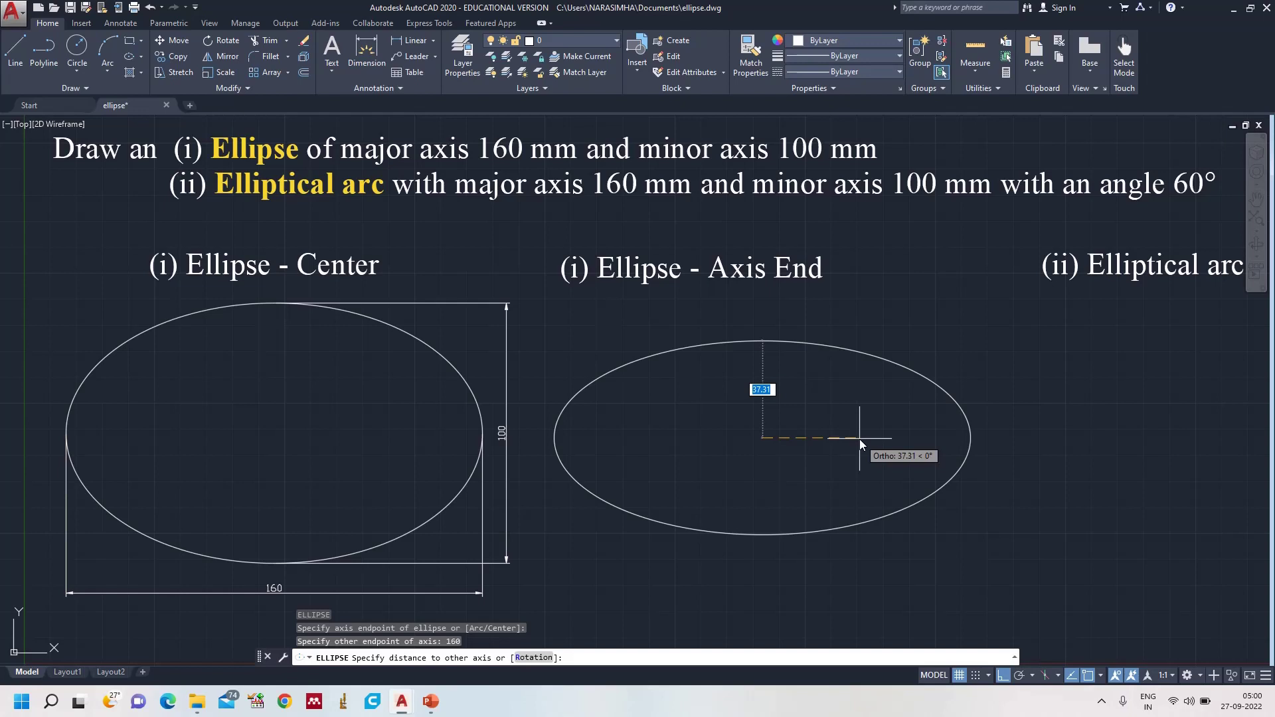
text(50)
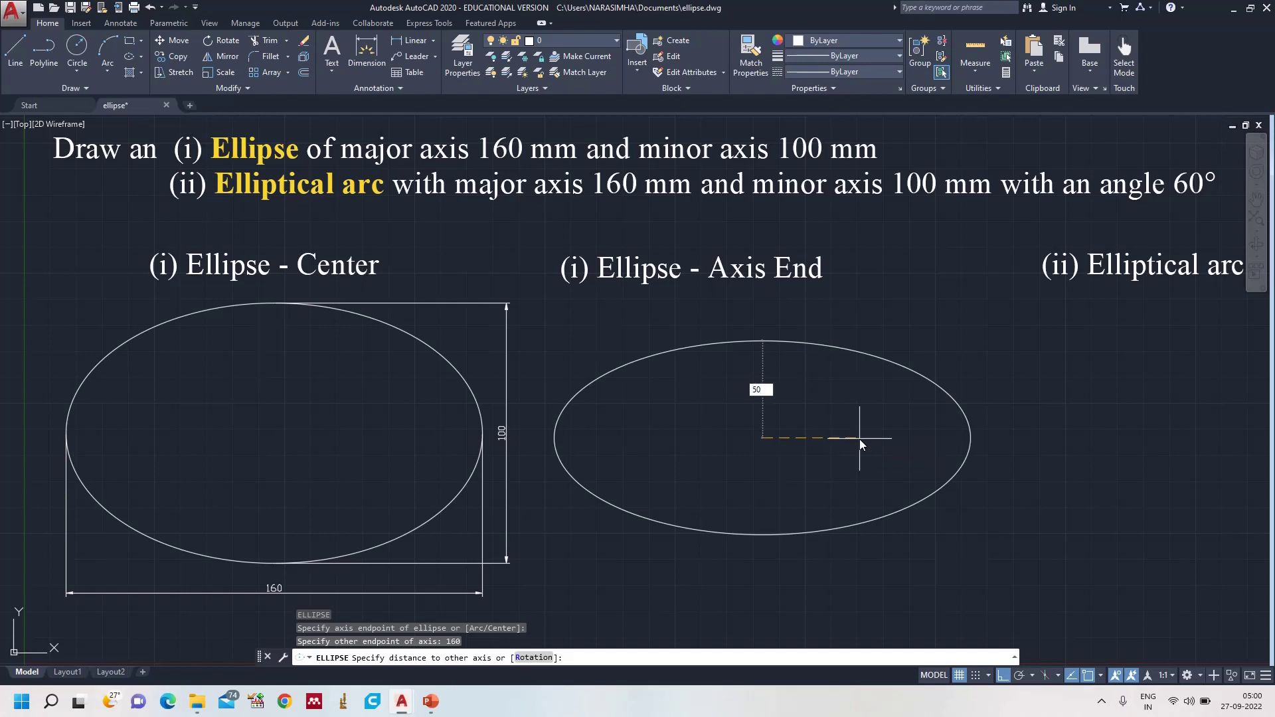
key(Return)
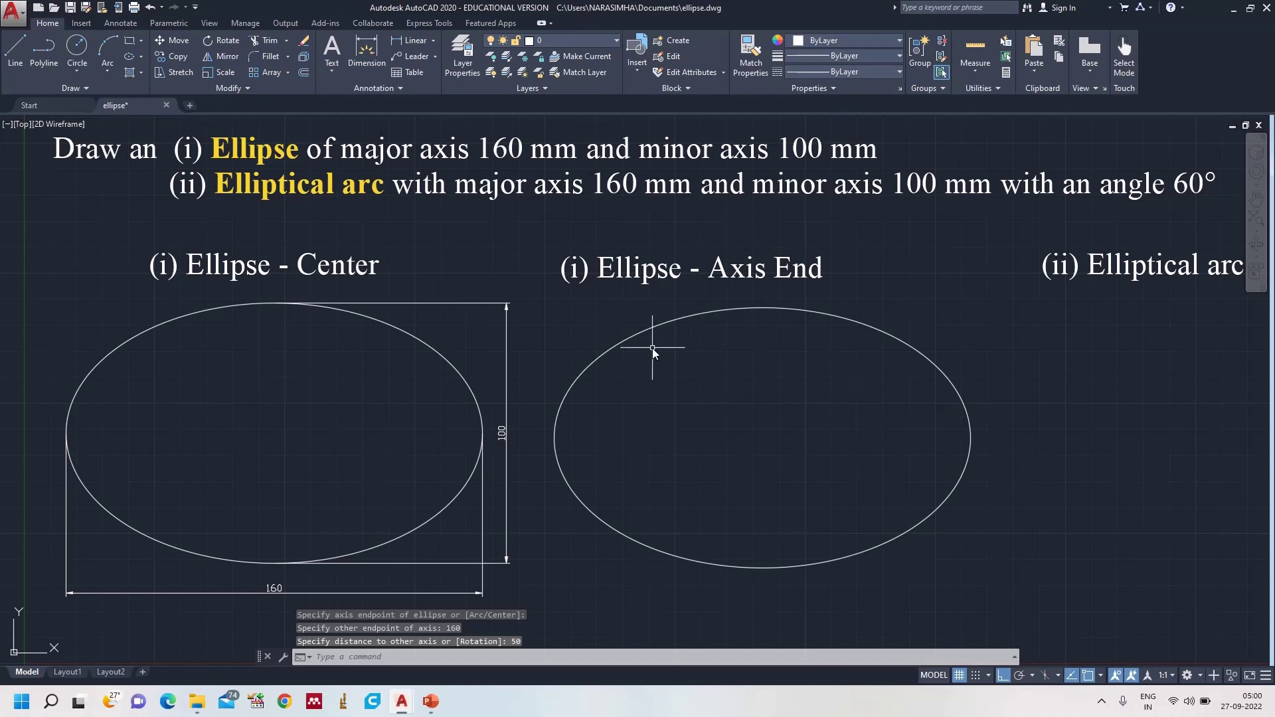
- Add a linear dimension for the major axis of the axis-end ellipse, placing it below the curve
text(DIML)
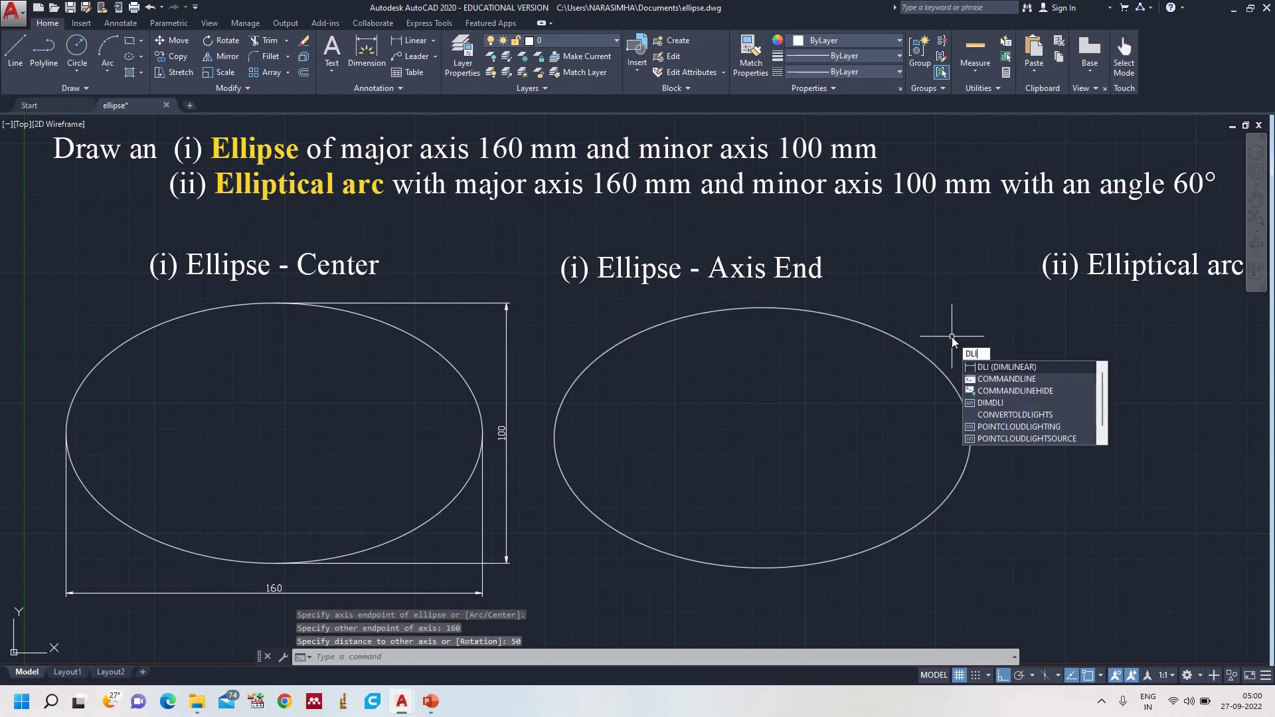
key(Return)
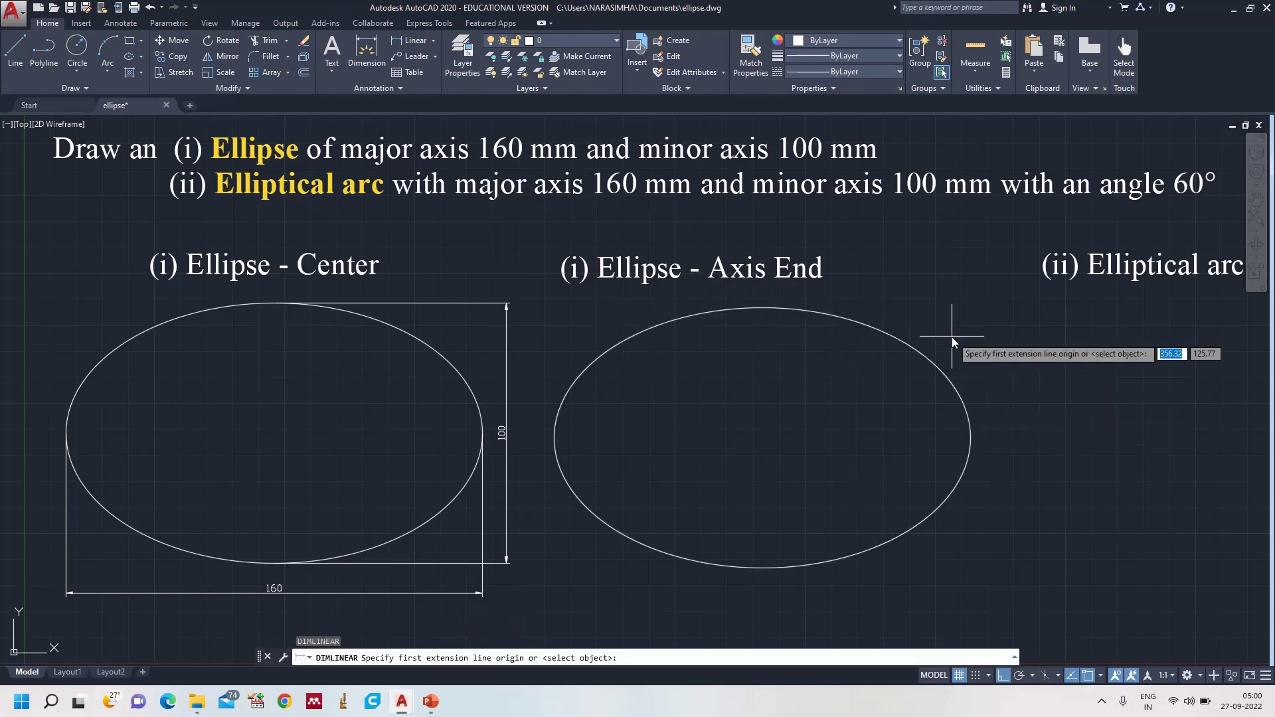
click(555, 439)
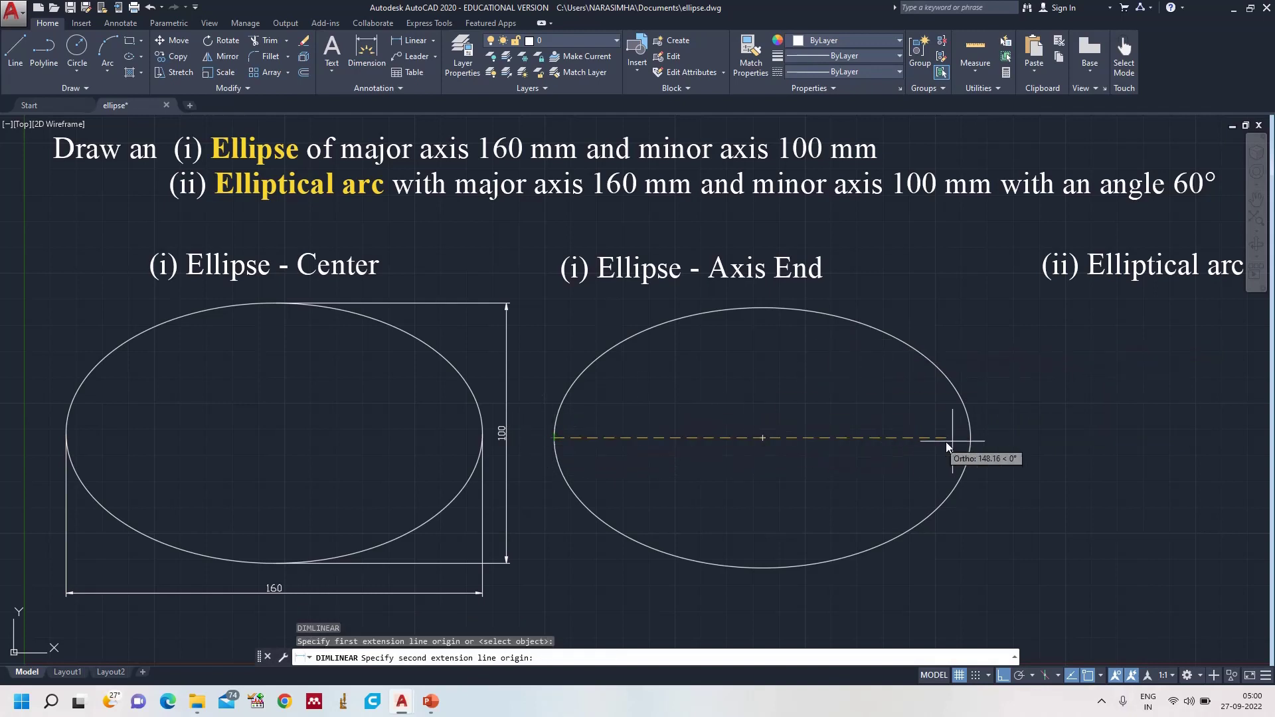
click(970, 437)
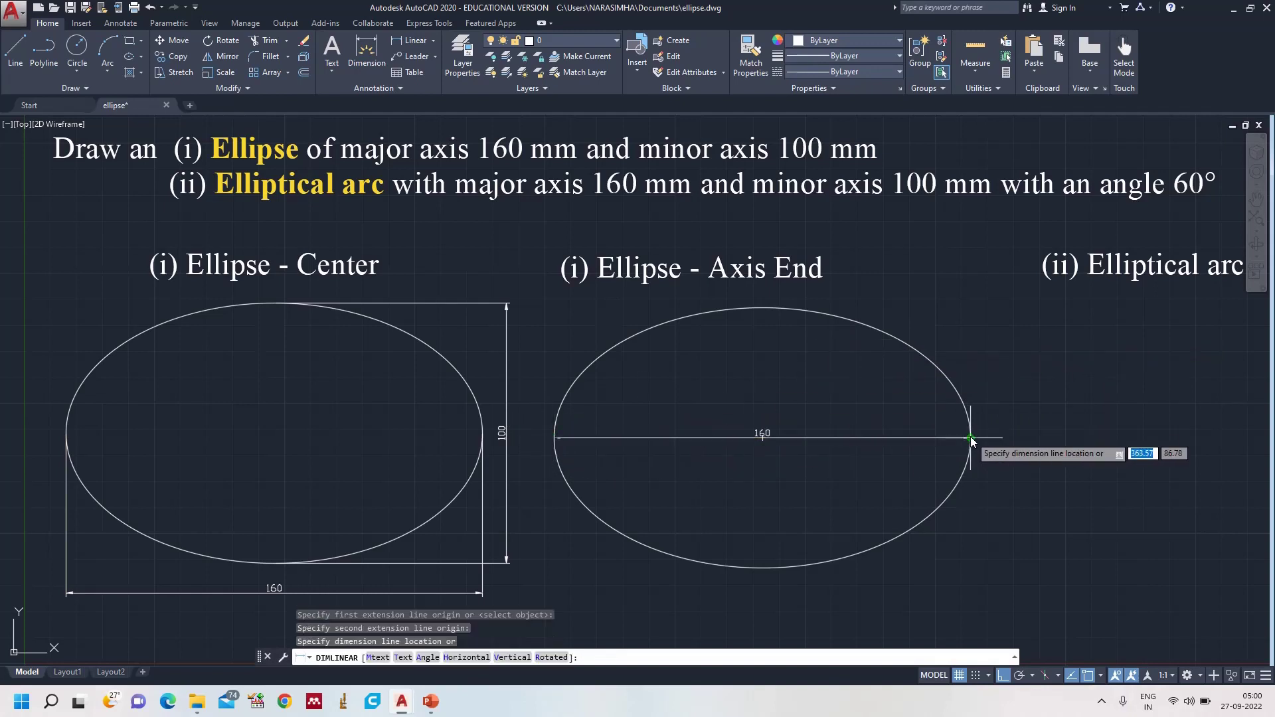
click(938, 596)
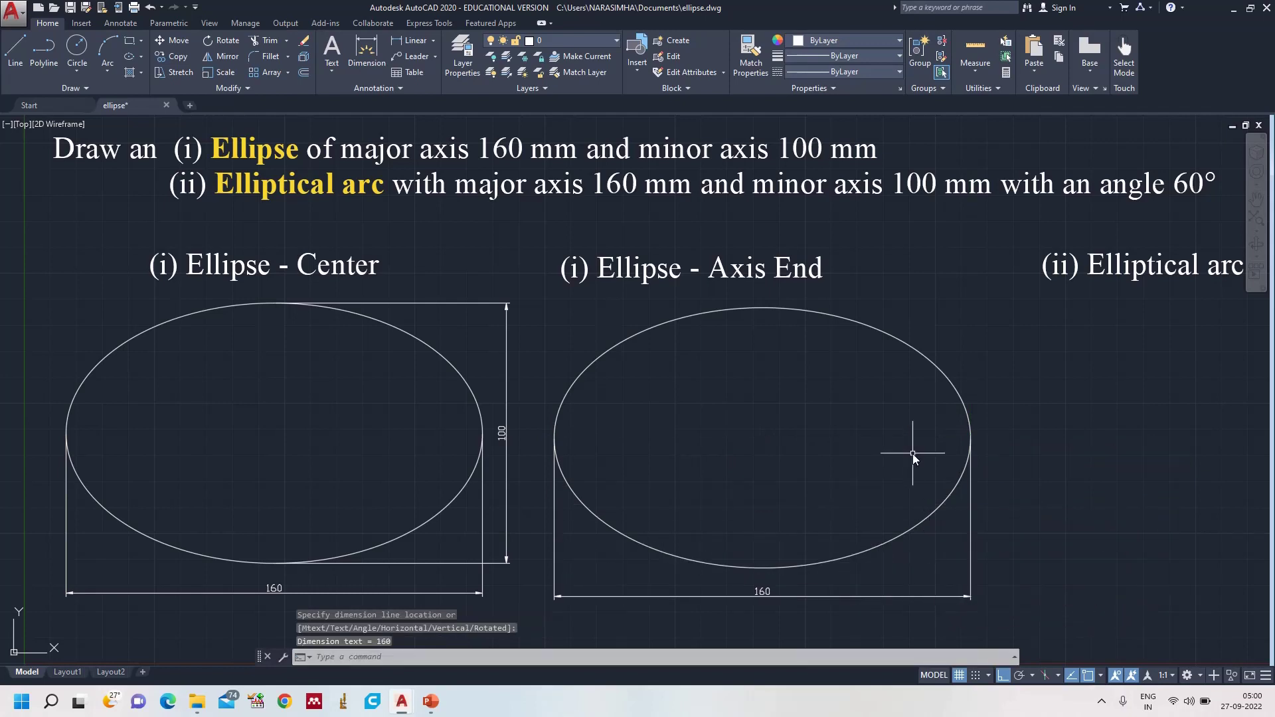
- Add a vertical linear dimension for the axis-end ellipse's minor axis, placing it to the right of the curve
key(Return)
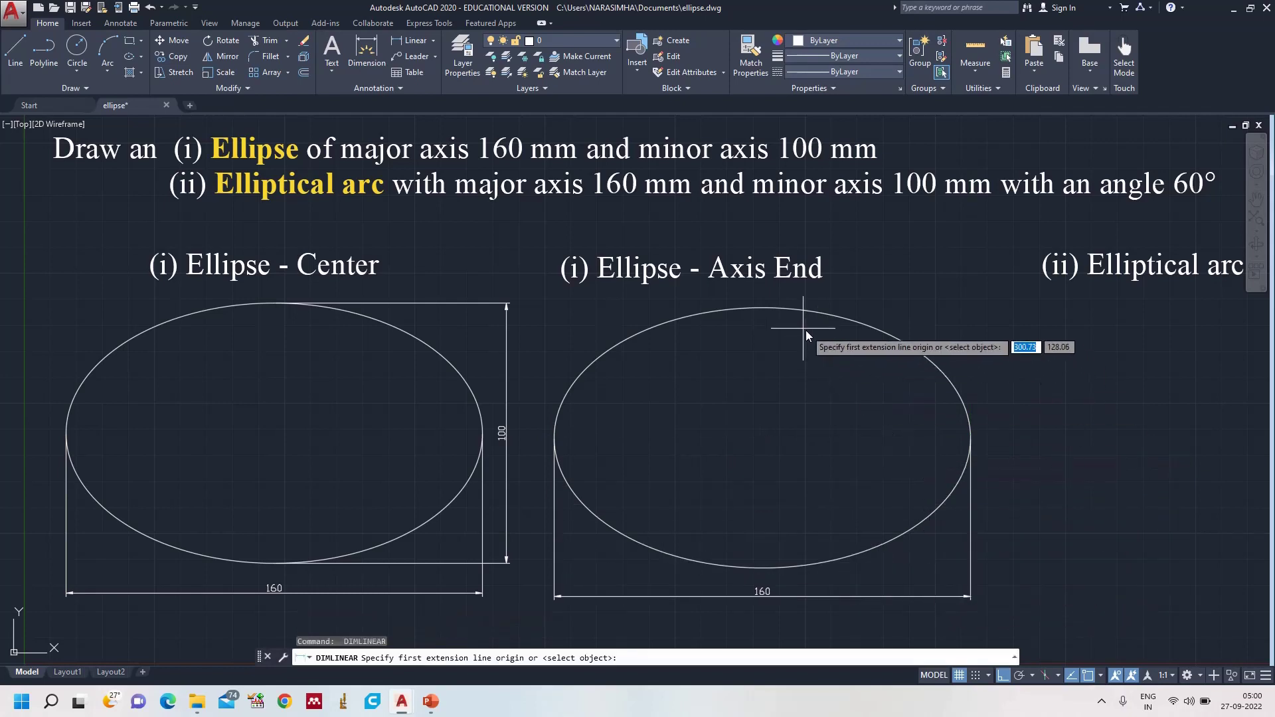
click(761, 305)
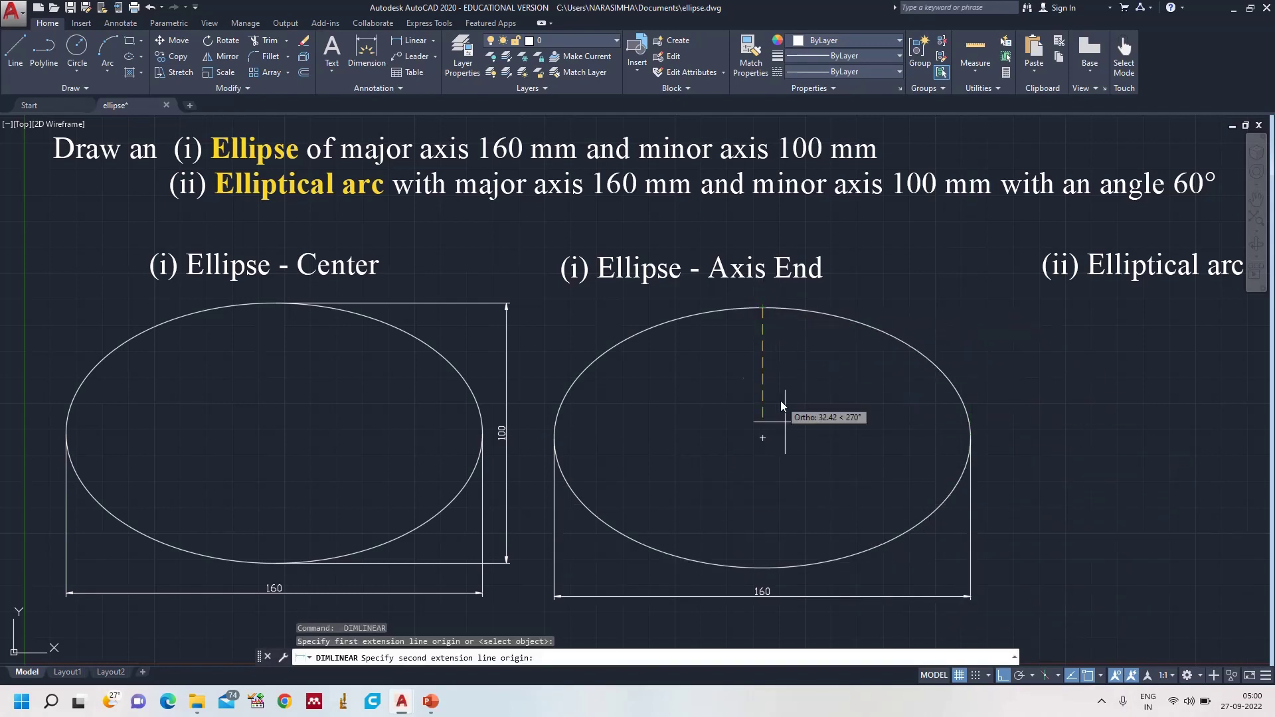
click(765, 567)
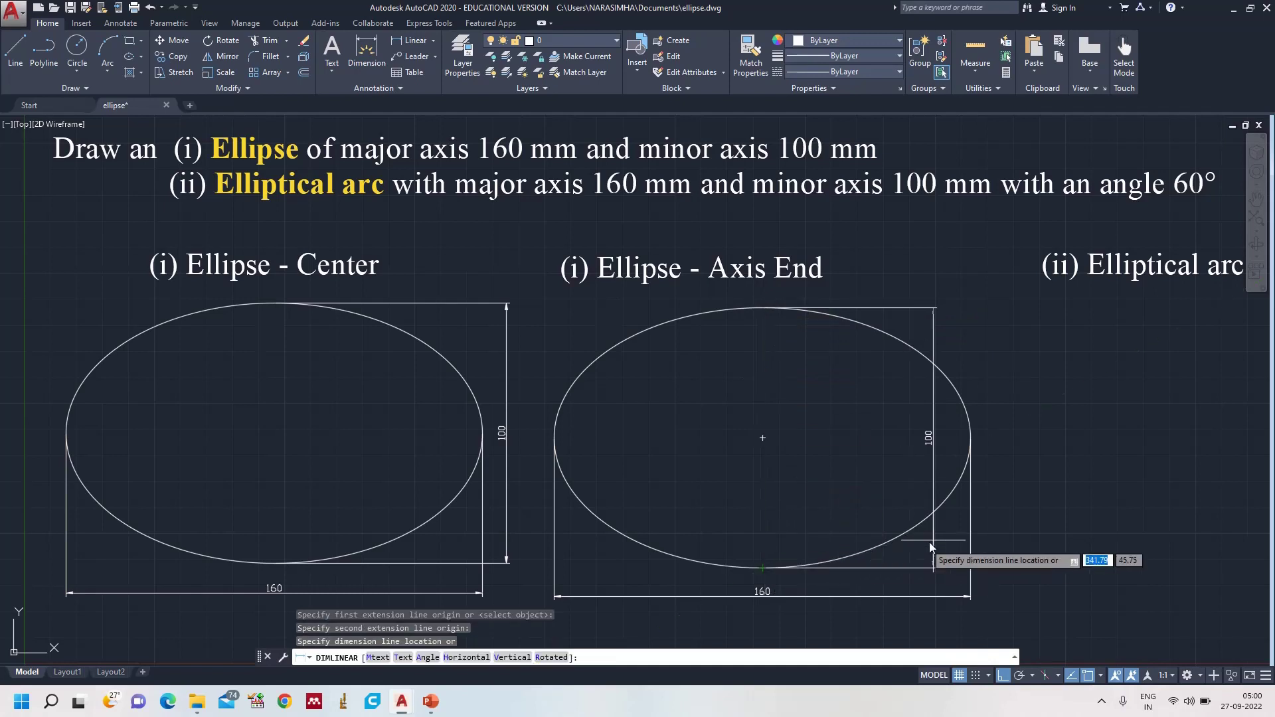
click(985, 517)
text(z)
key(Return)
text(a)
key(Return)
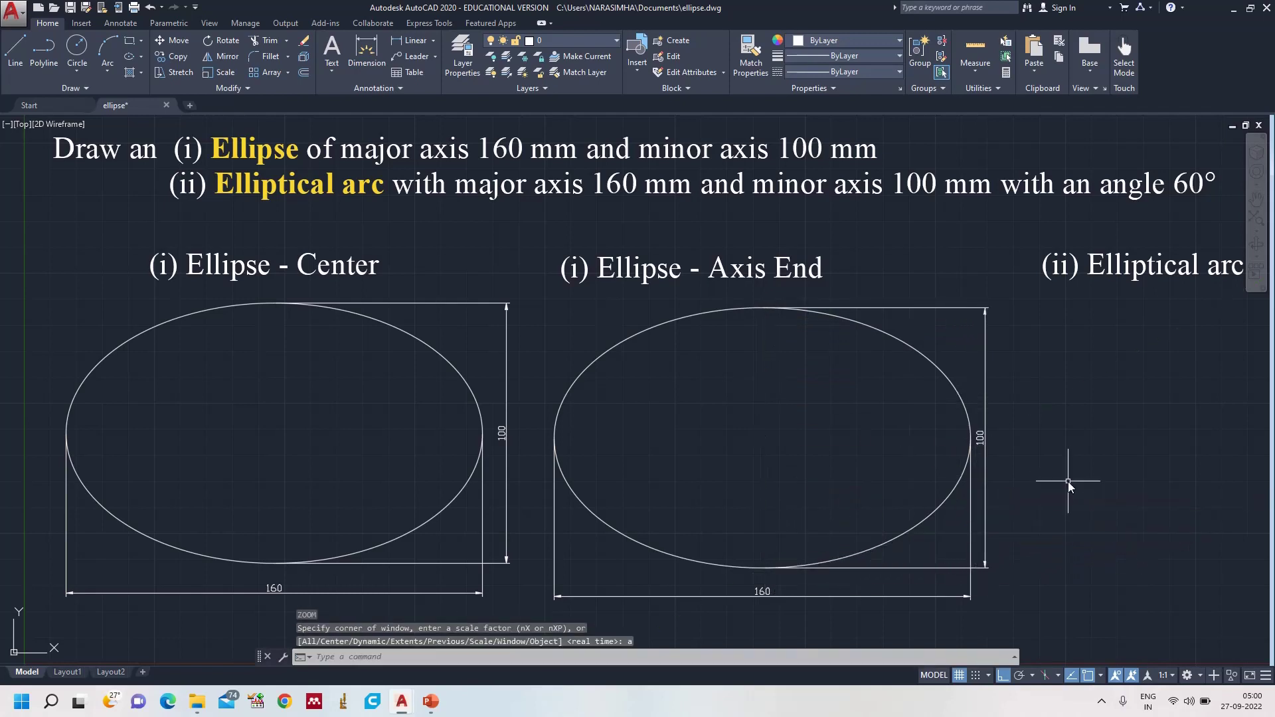
- Move the "(i) Ellipse - Axis End" heading to the right so it sits centered above its ellipse
key(Escape)
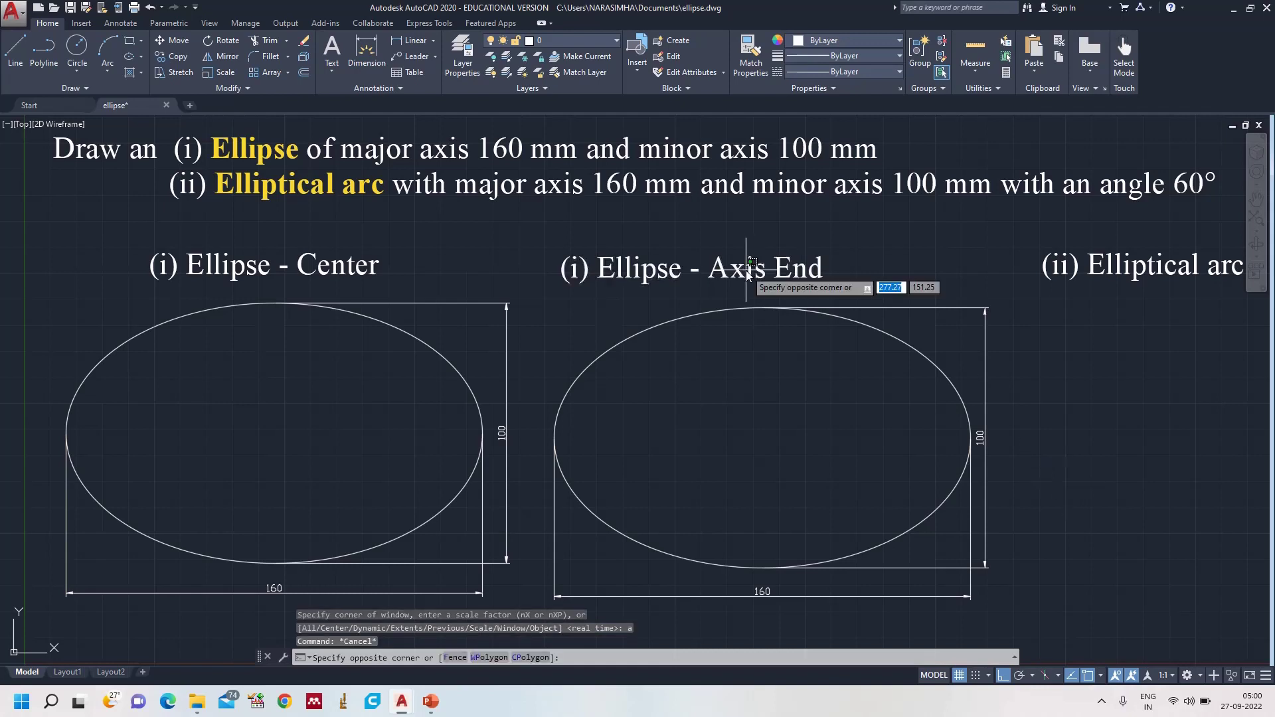
click(736, 277)
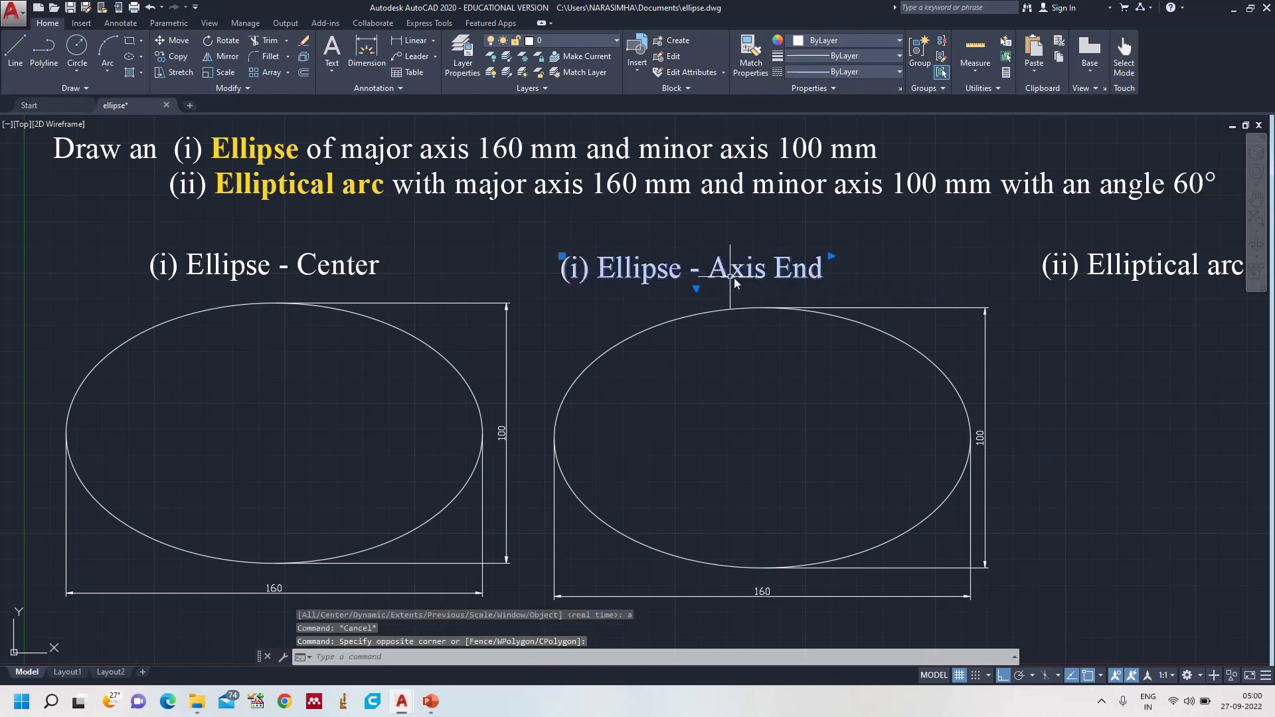
click(562, 256)
click(622, 256)
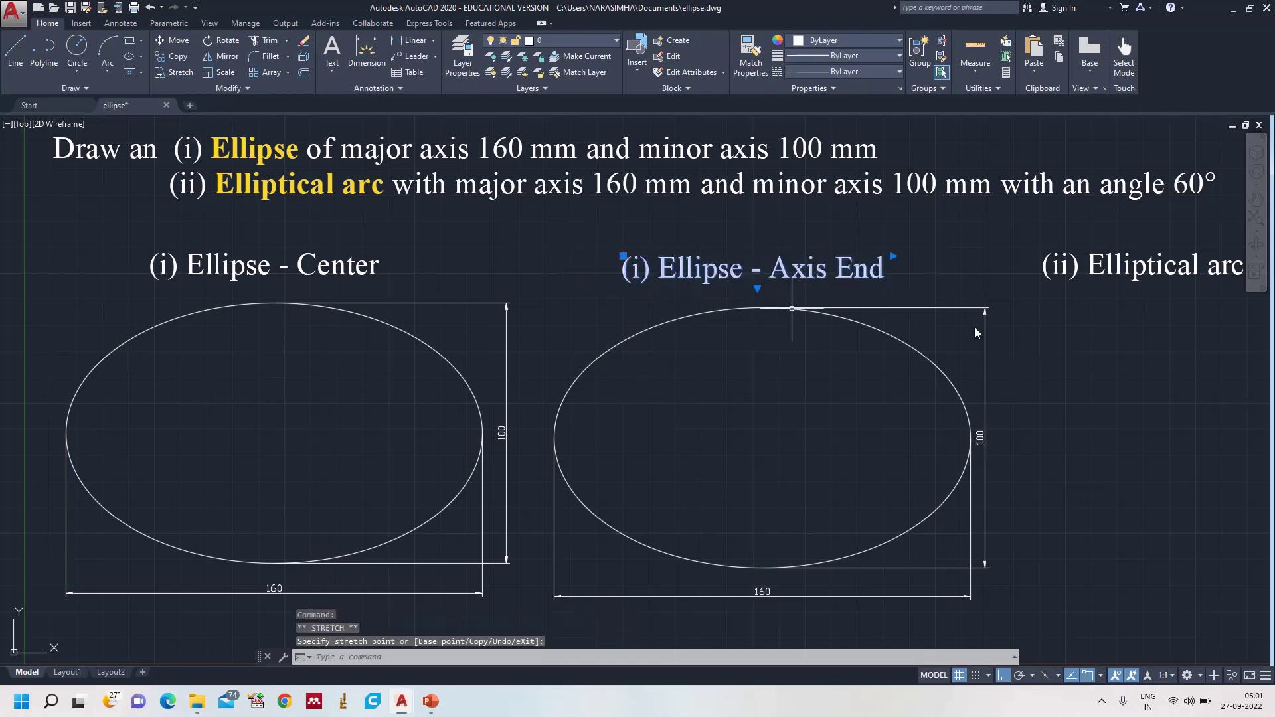
key(Escape)
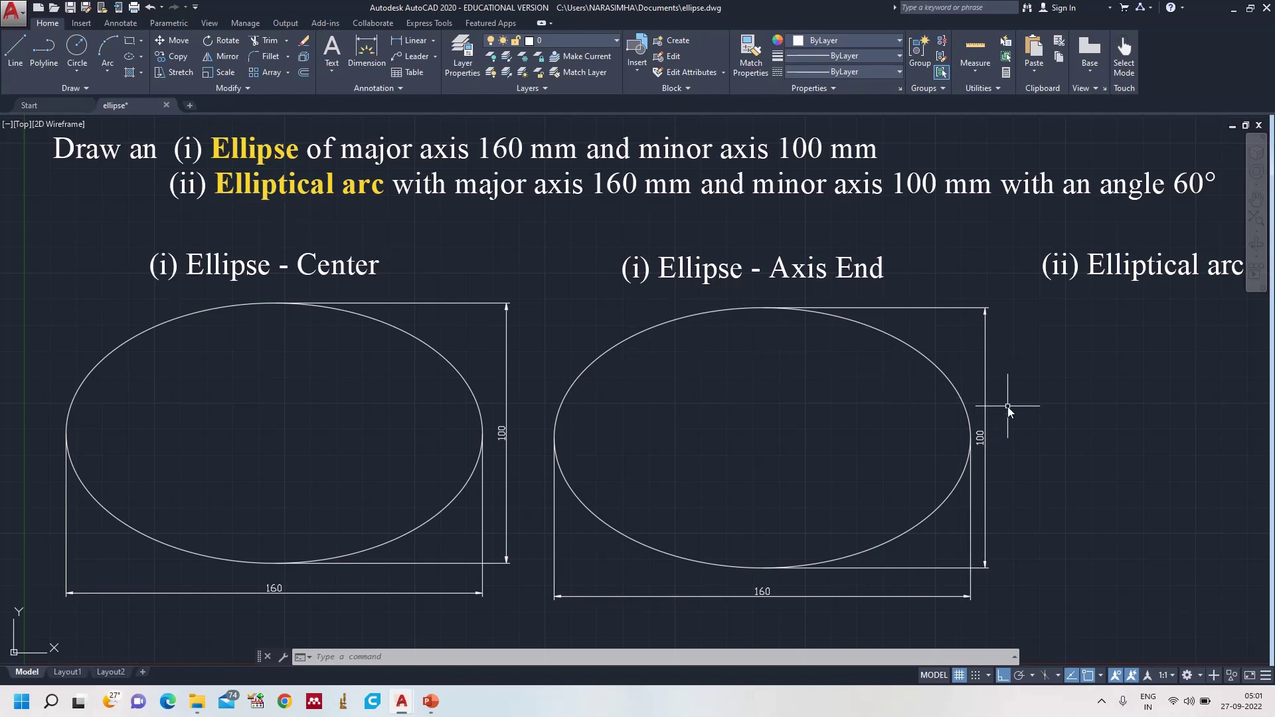
- Start an elliptical arc under "(ii) Elliptical arc" with a 160 mm horizontal axis and a 50 mm half minor axis
text(el)
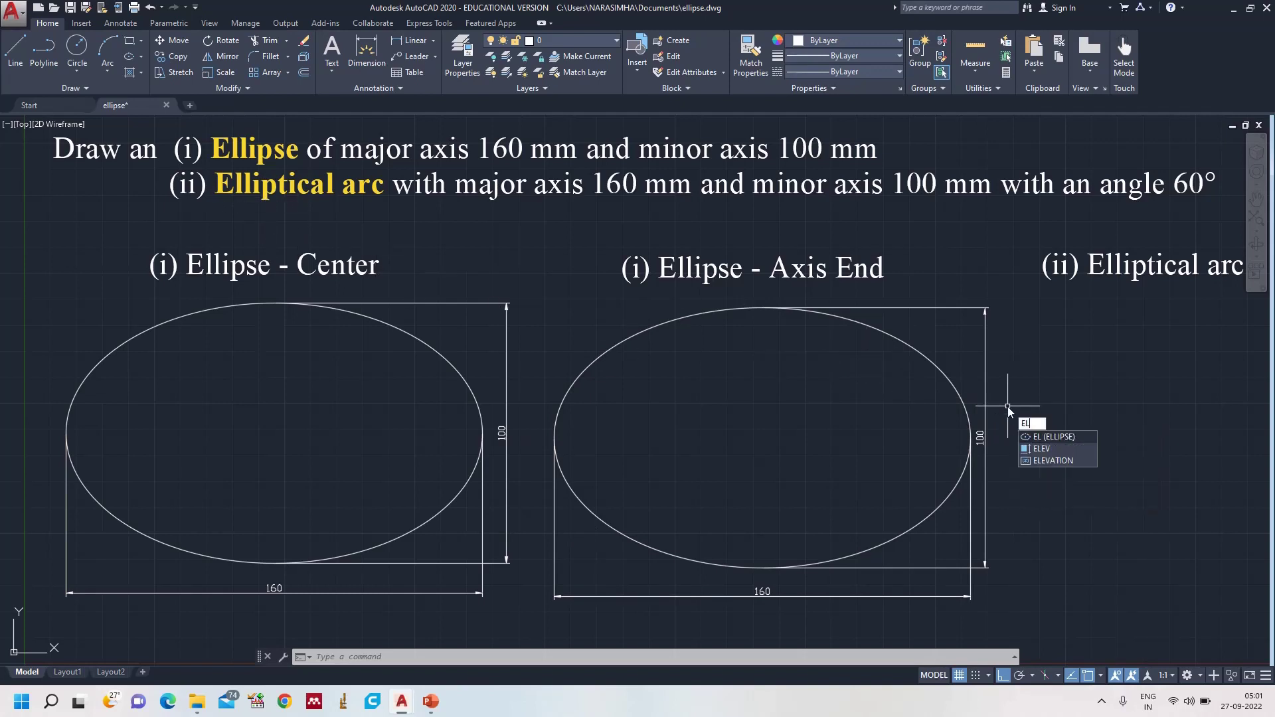
key(Return)
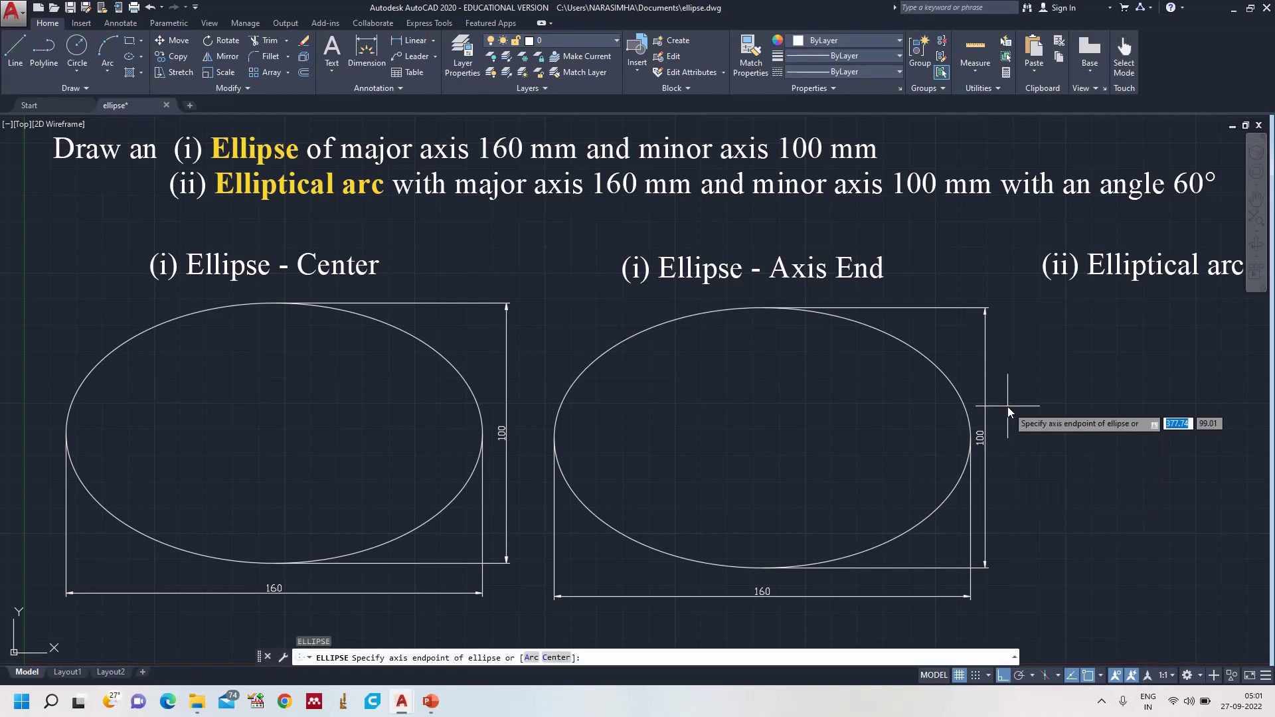
text(a)
key(Return)
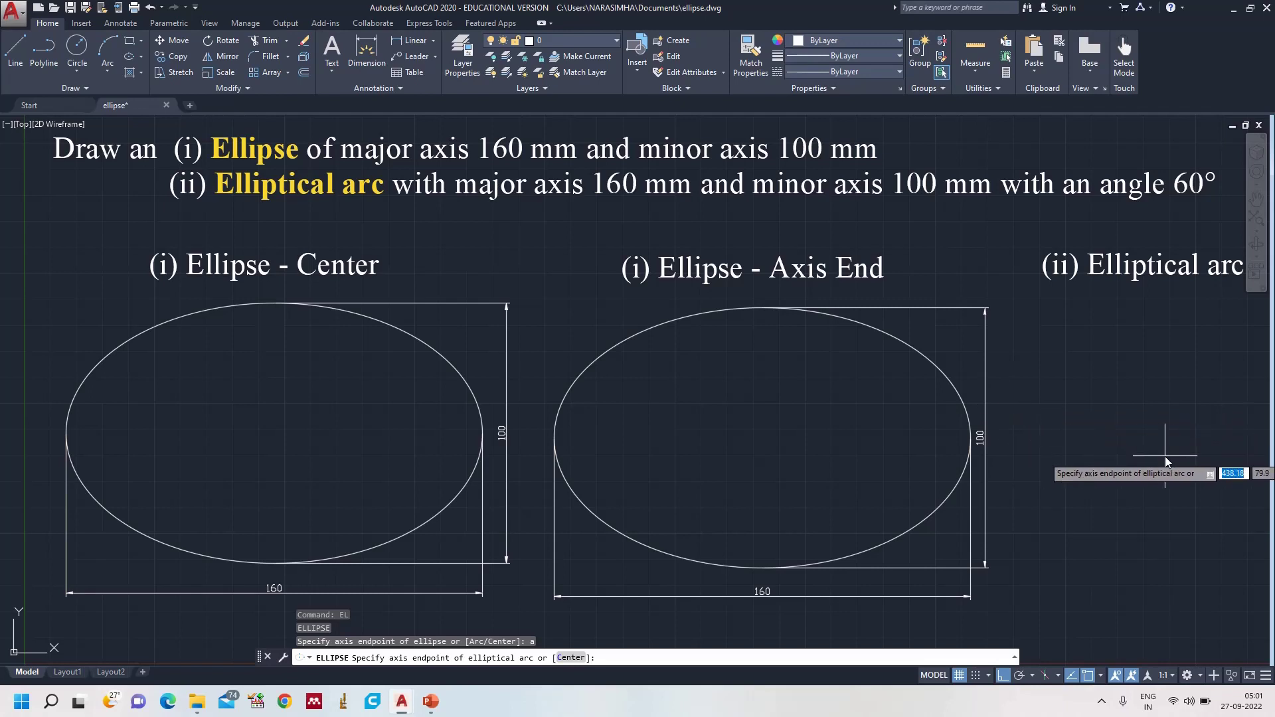
scroll(1164, 456, down, 2)
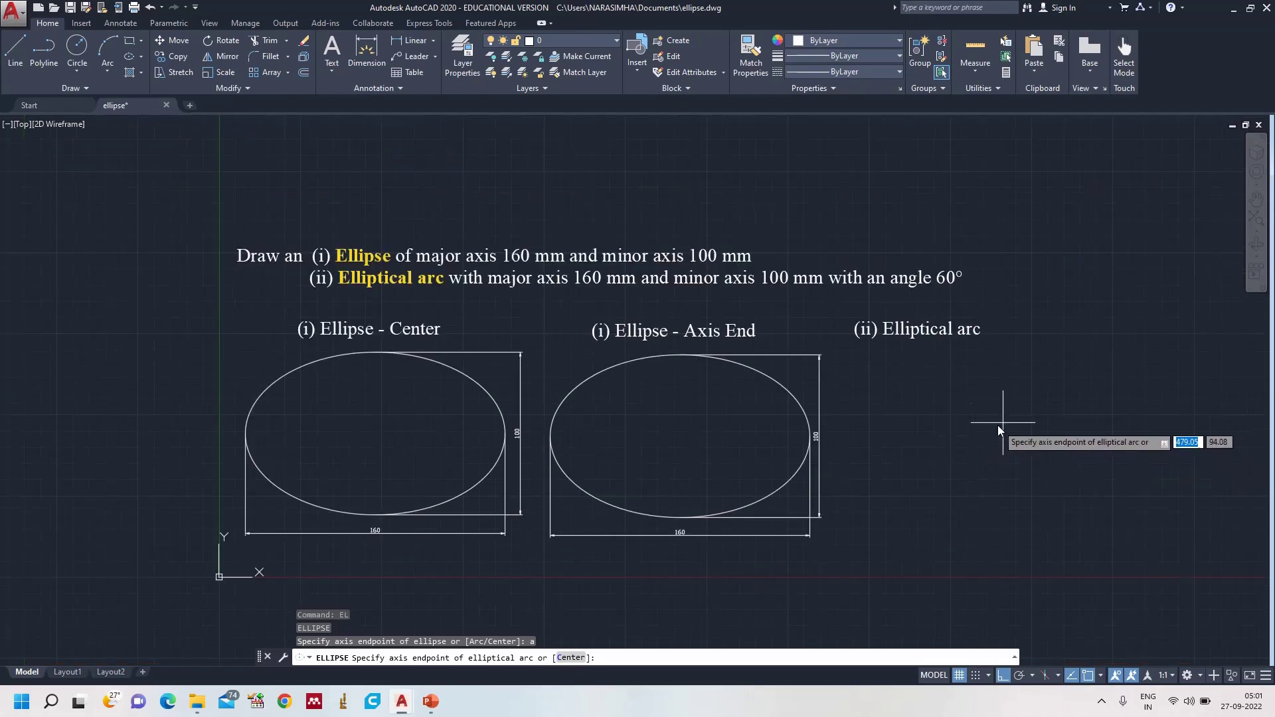
click(1038, 426)
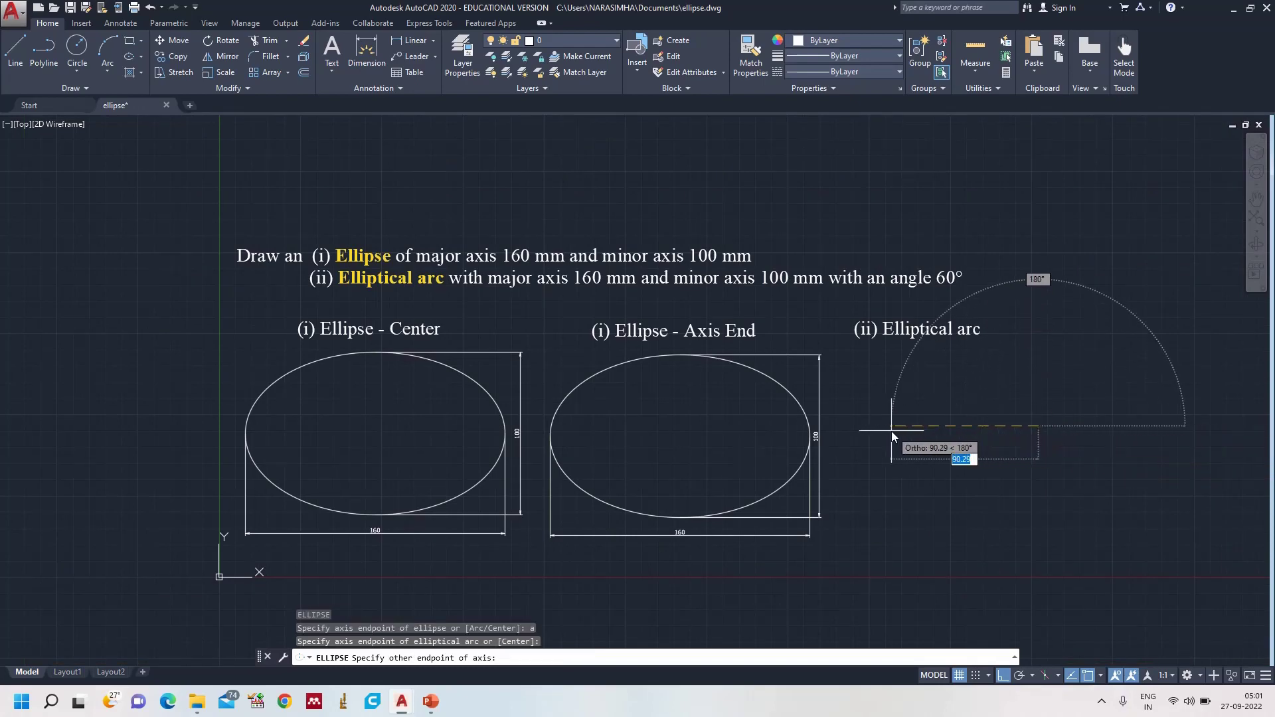
text(16)
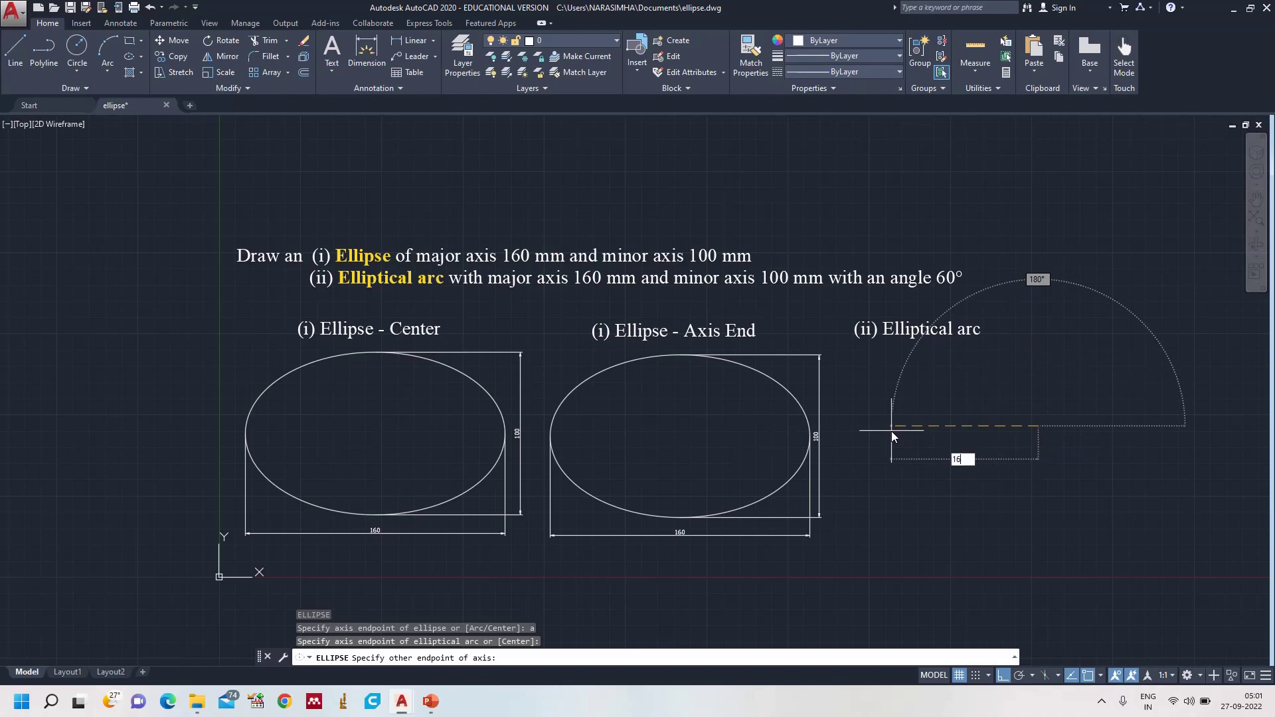
text(0)
key(Return)
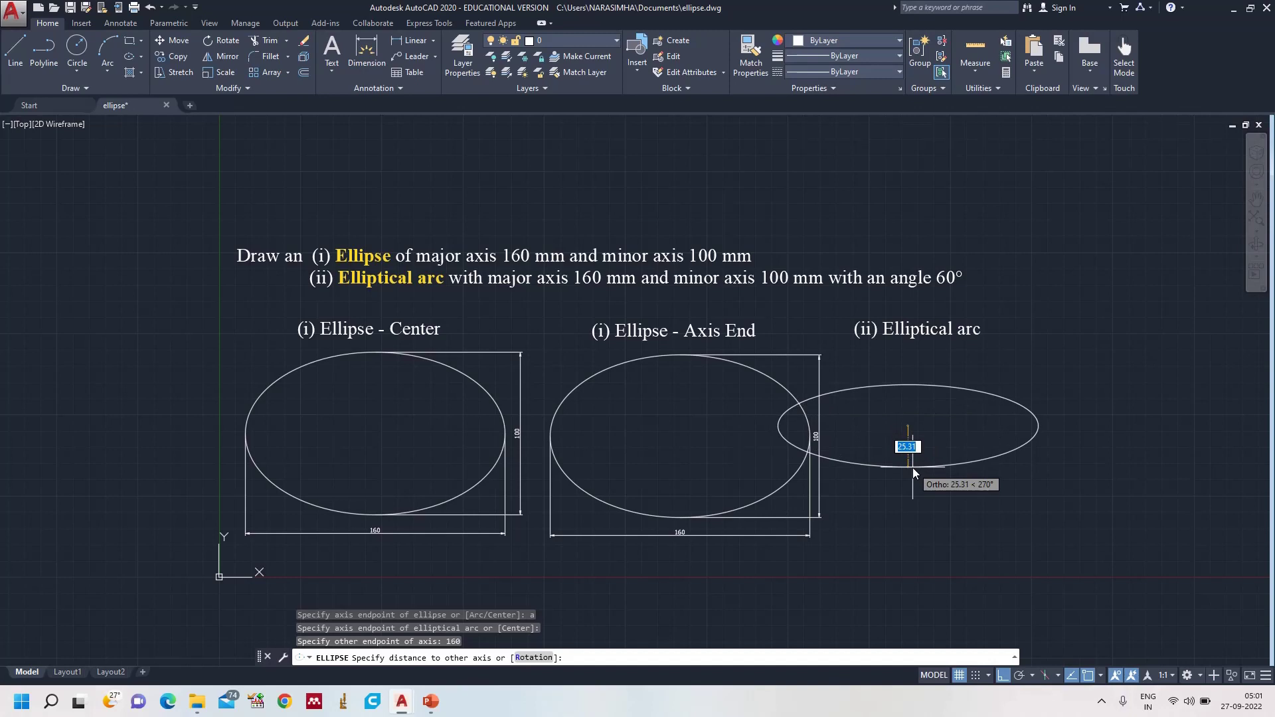
text(50)
key(Return)
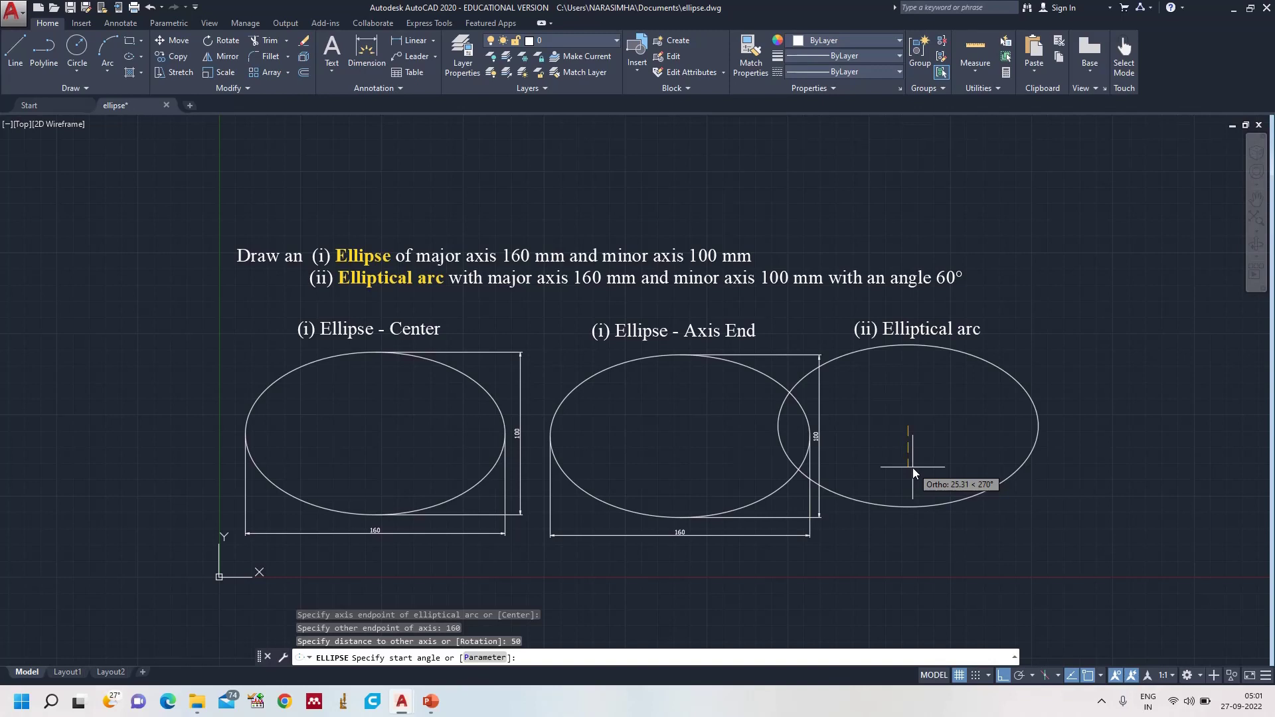
- Finish the elliptical arc with a start angle of 0° and an end angle of 60°
text(0)
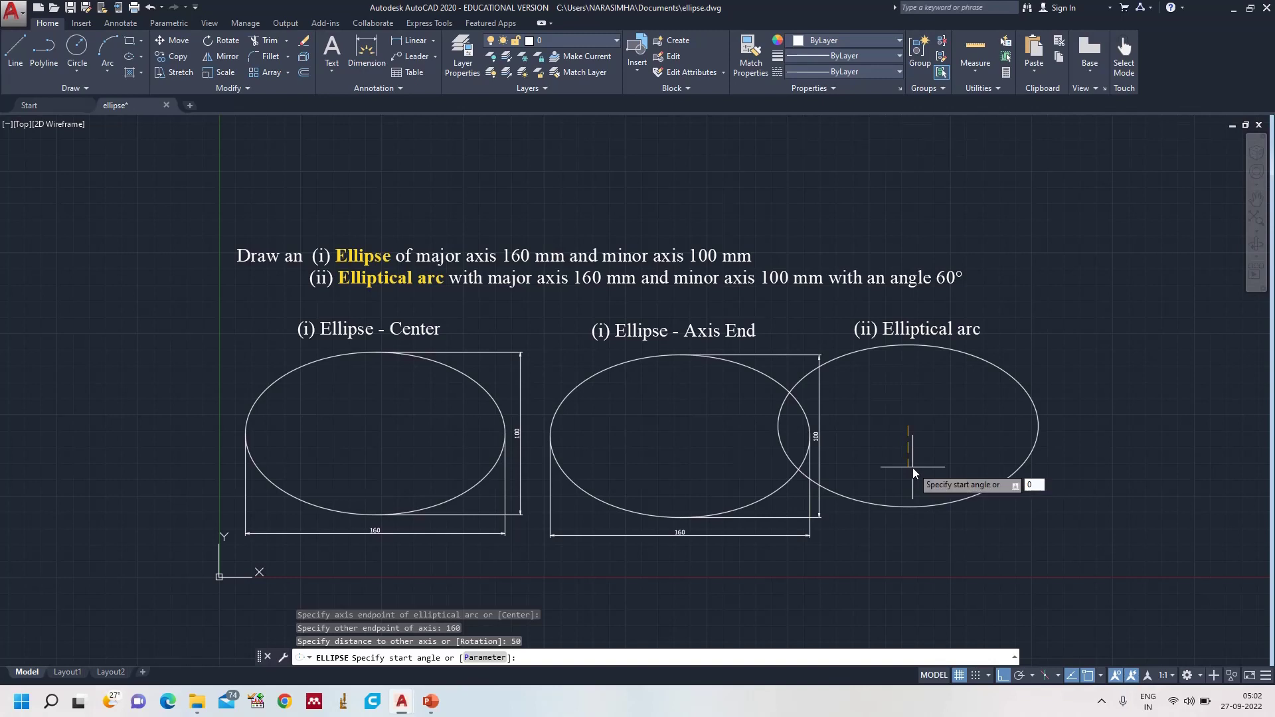
key(Return)
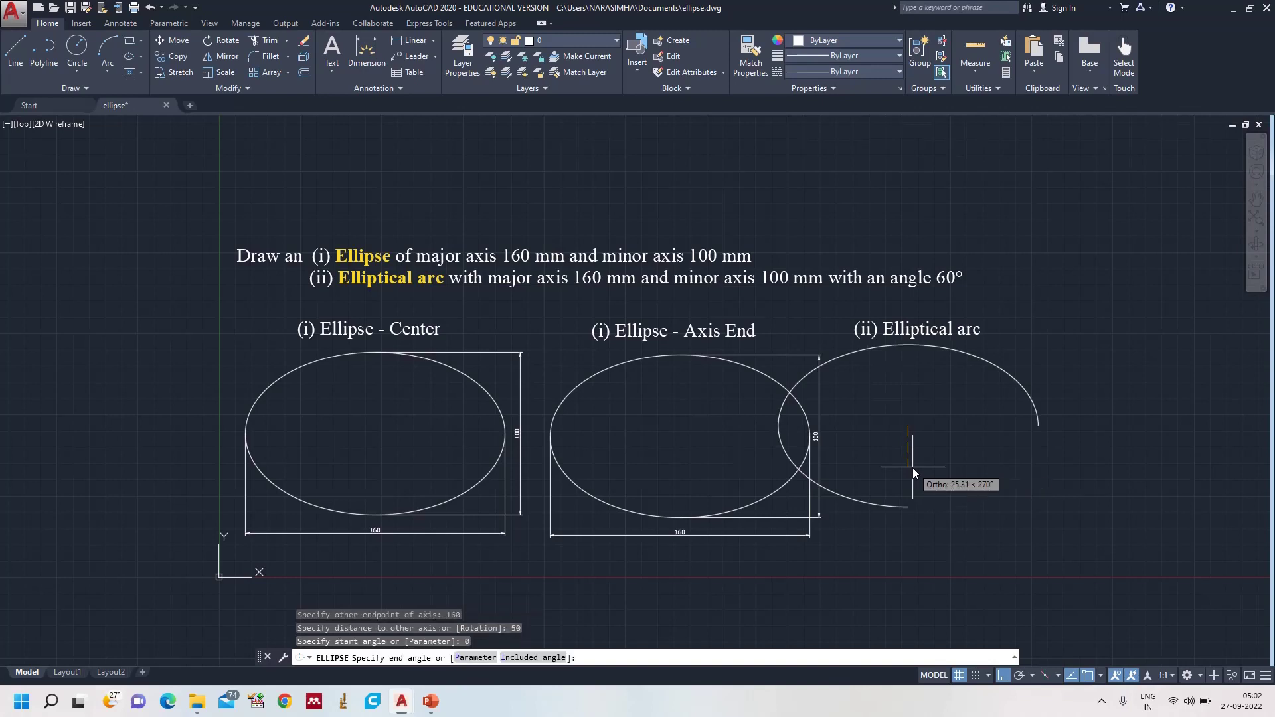
text(60)
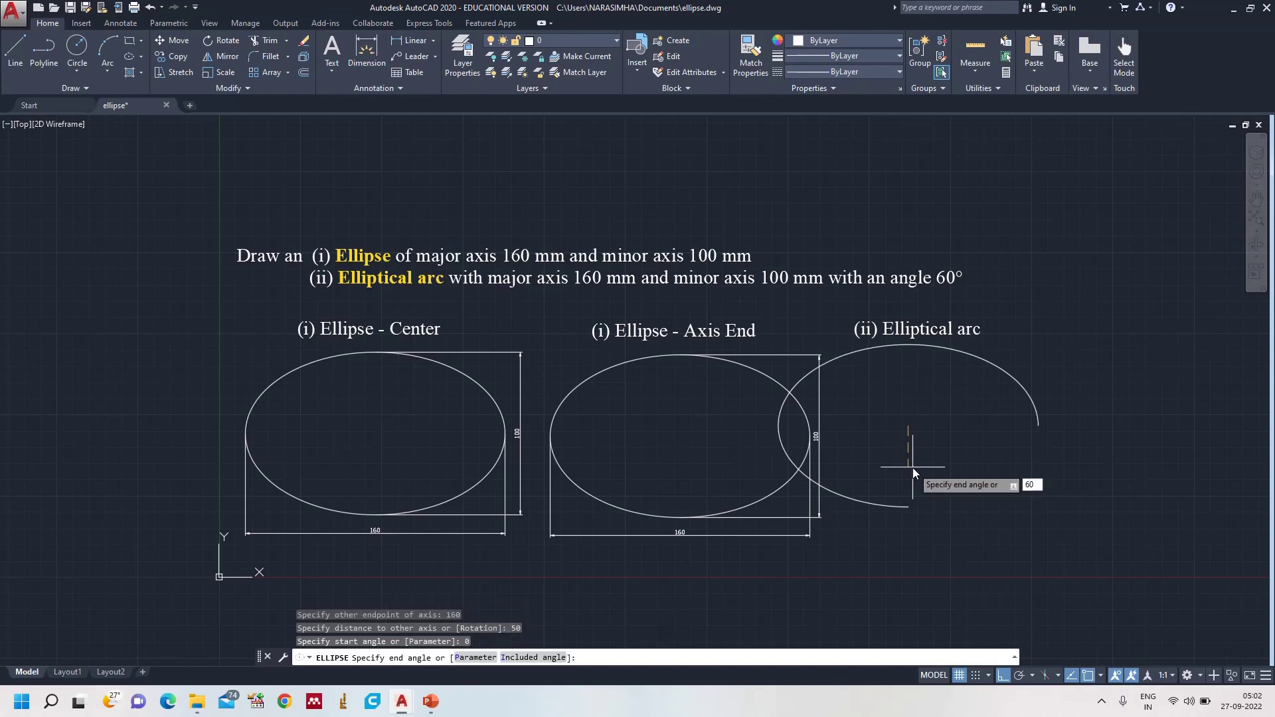
key(Return)
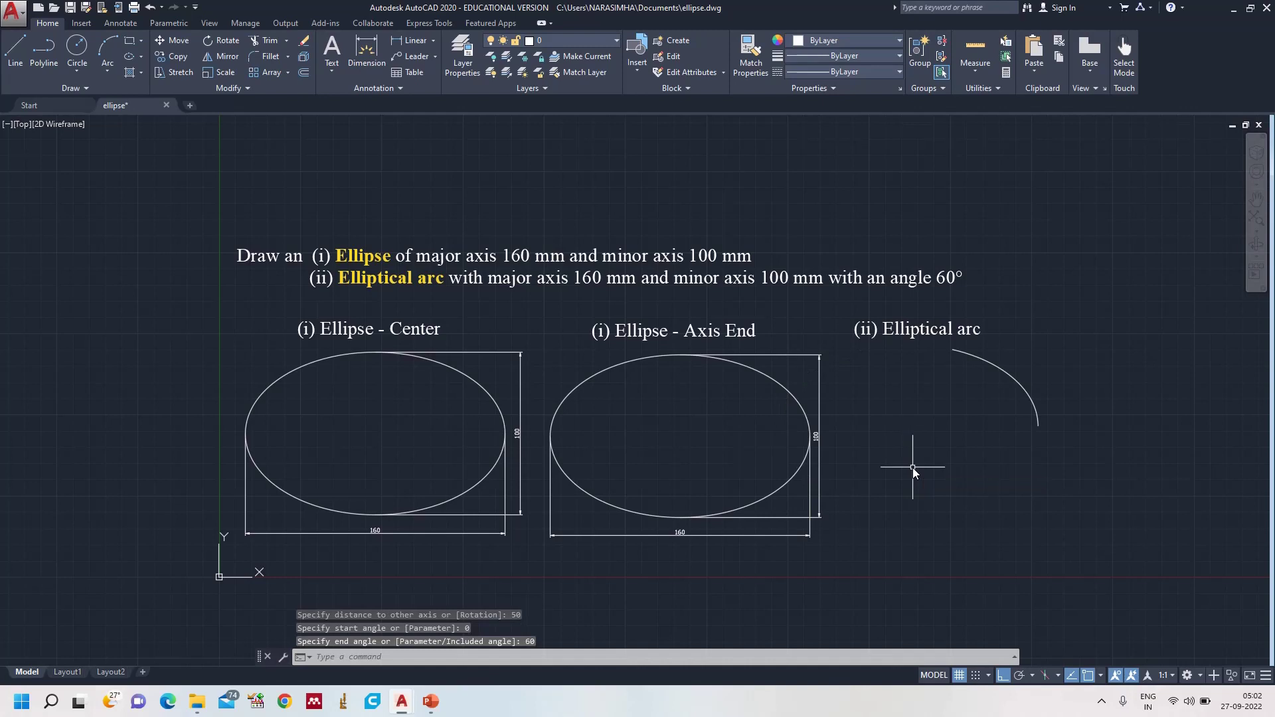
click(1007, 377)
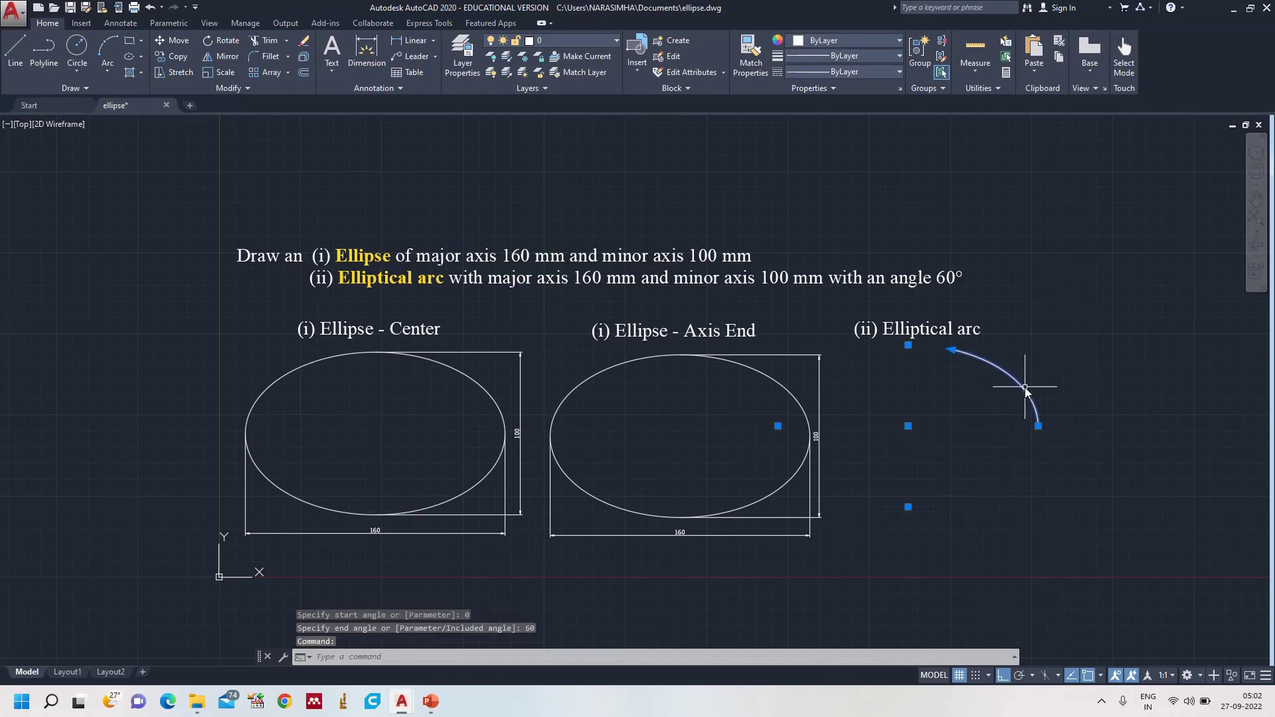
key(Escape)
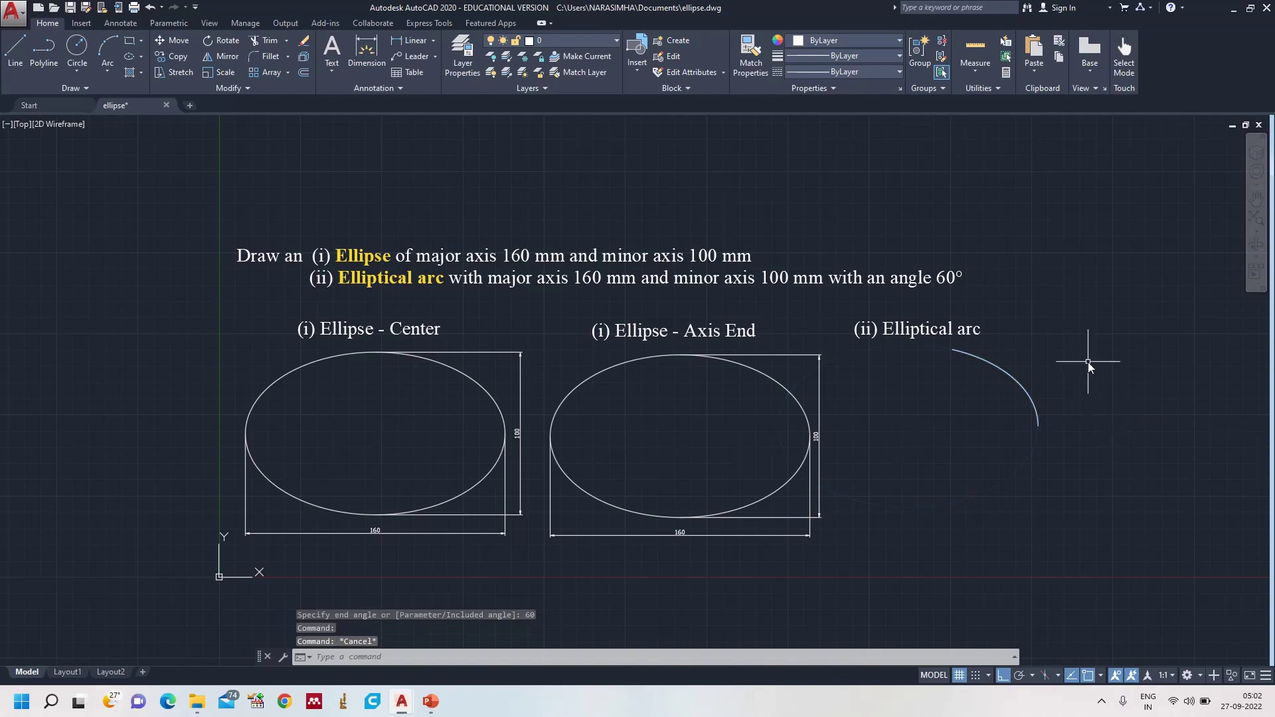
- Try to add an angular dimension directly to the elliptical arc
text(DIMANG)
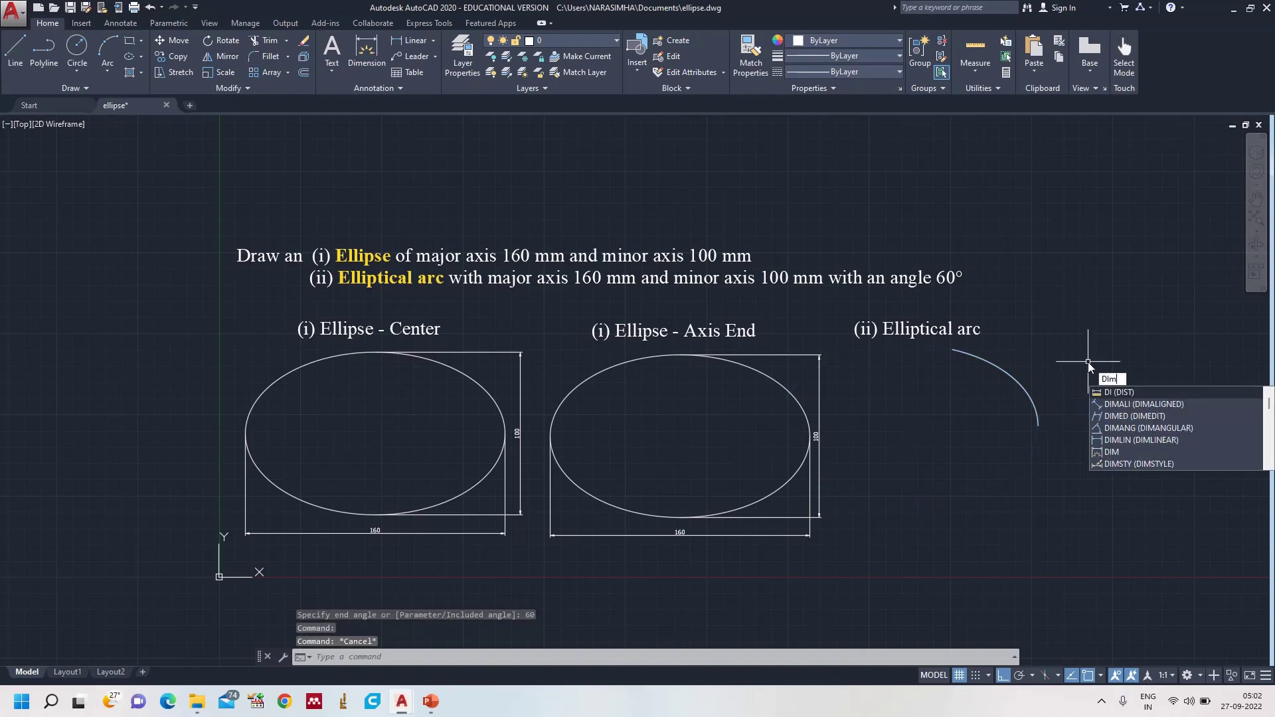
text(ULAR)
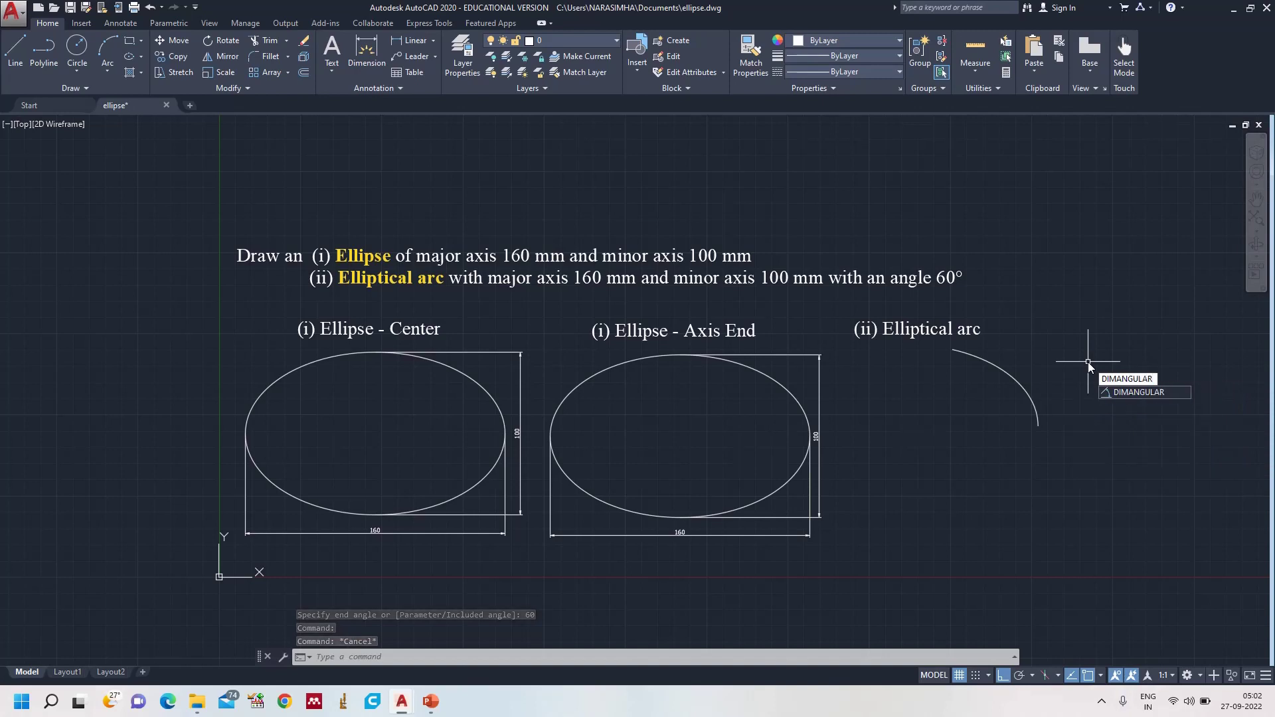
key(Return)
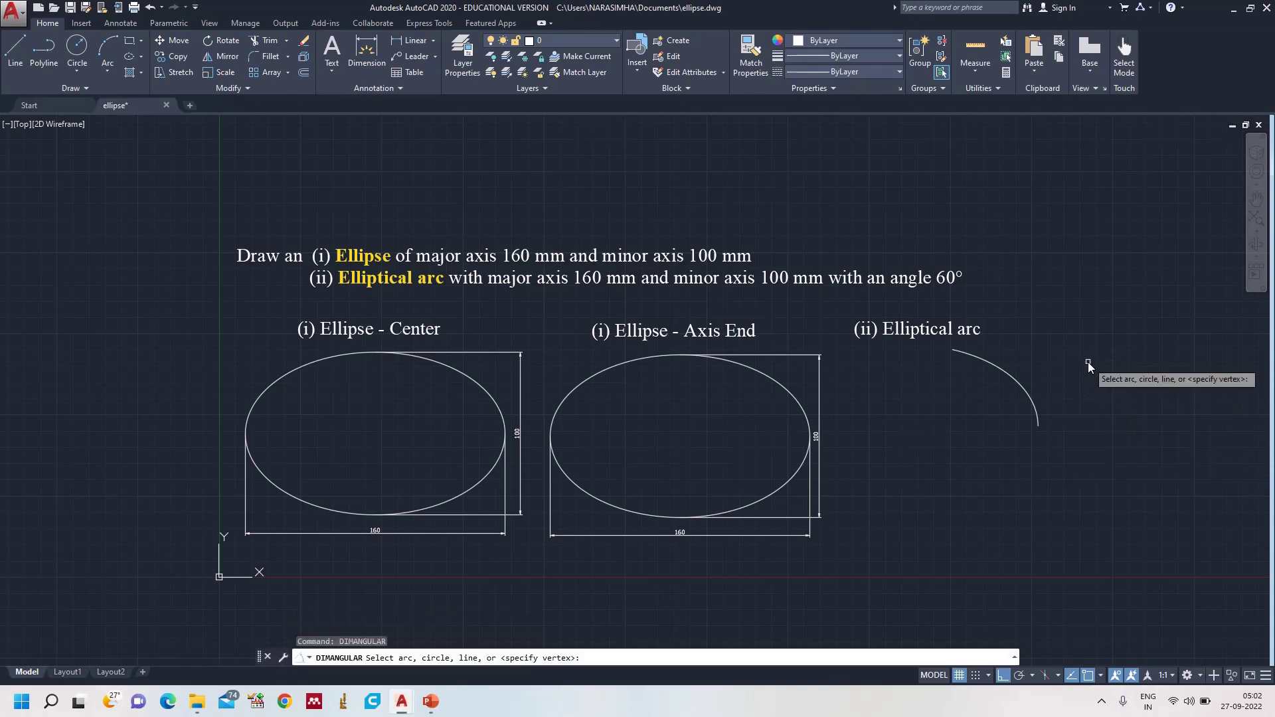
click(1018, 381)
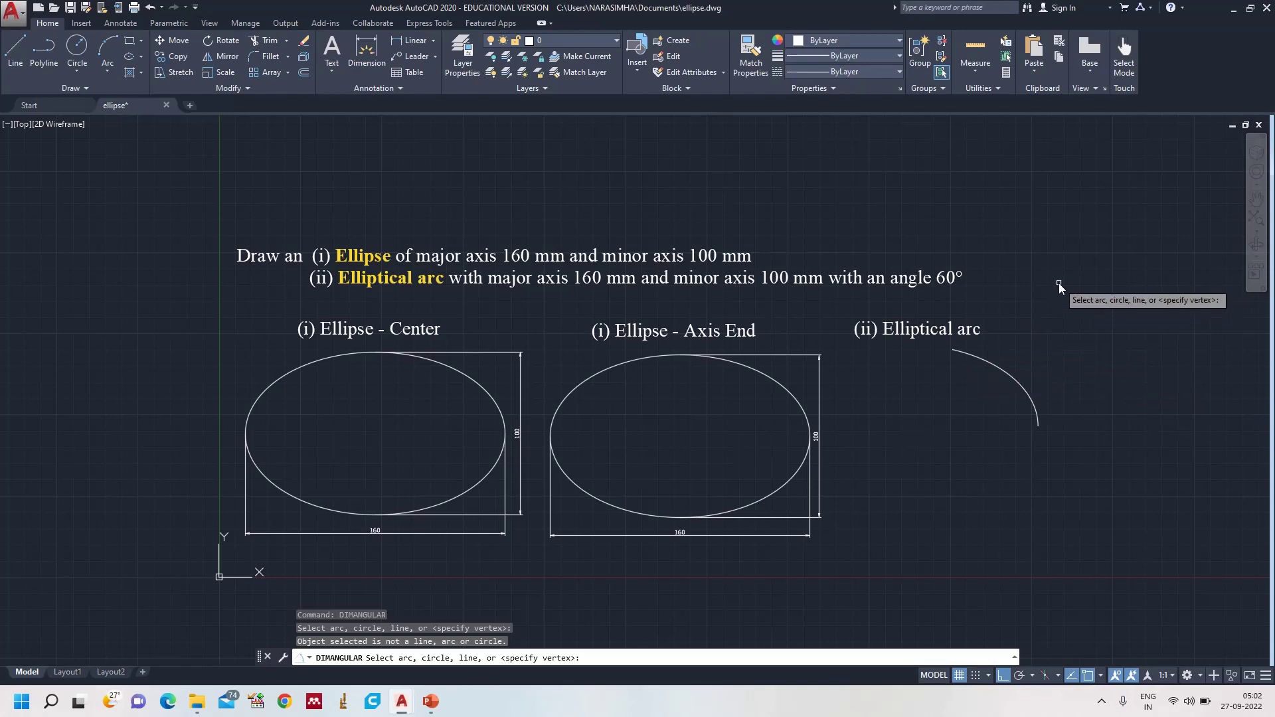
key(Escape)
- Draw two lines from the elliptical arc's center, one to each endpoint of the arc
text(l)
key(Return)
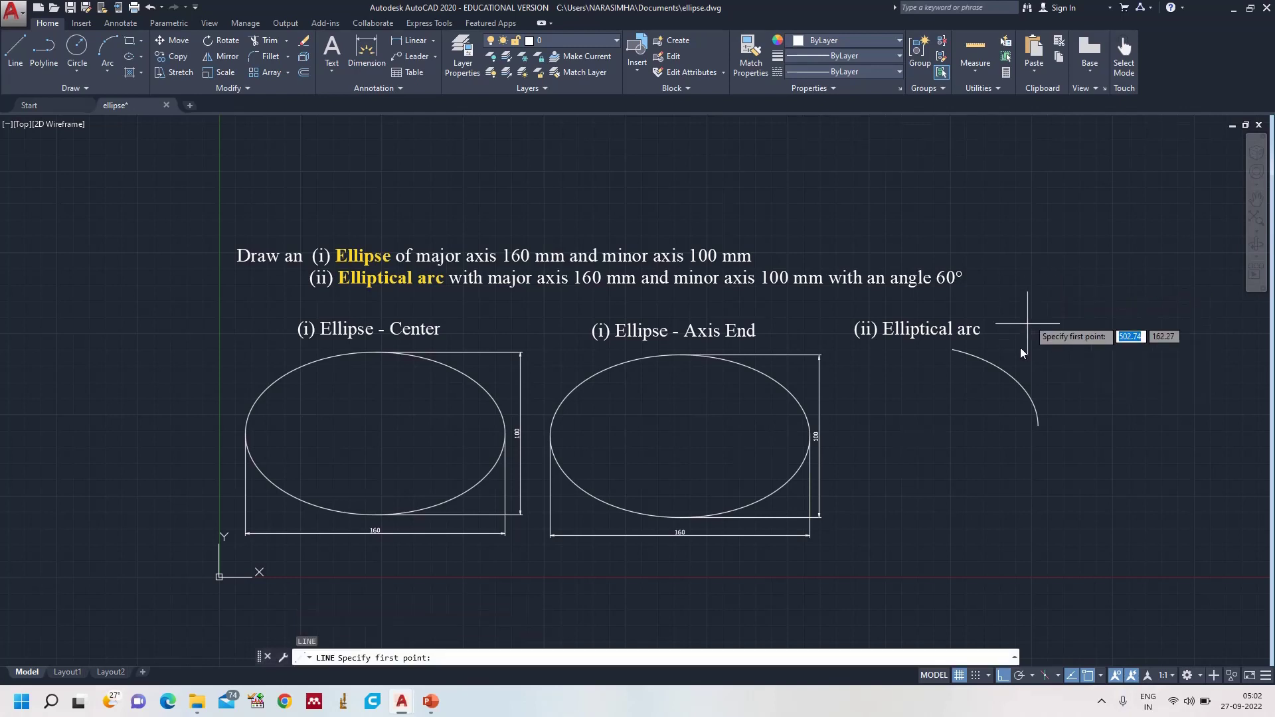
click(907, 426)
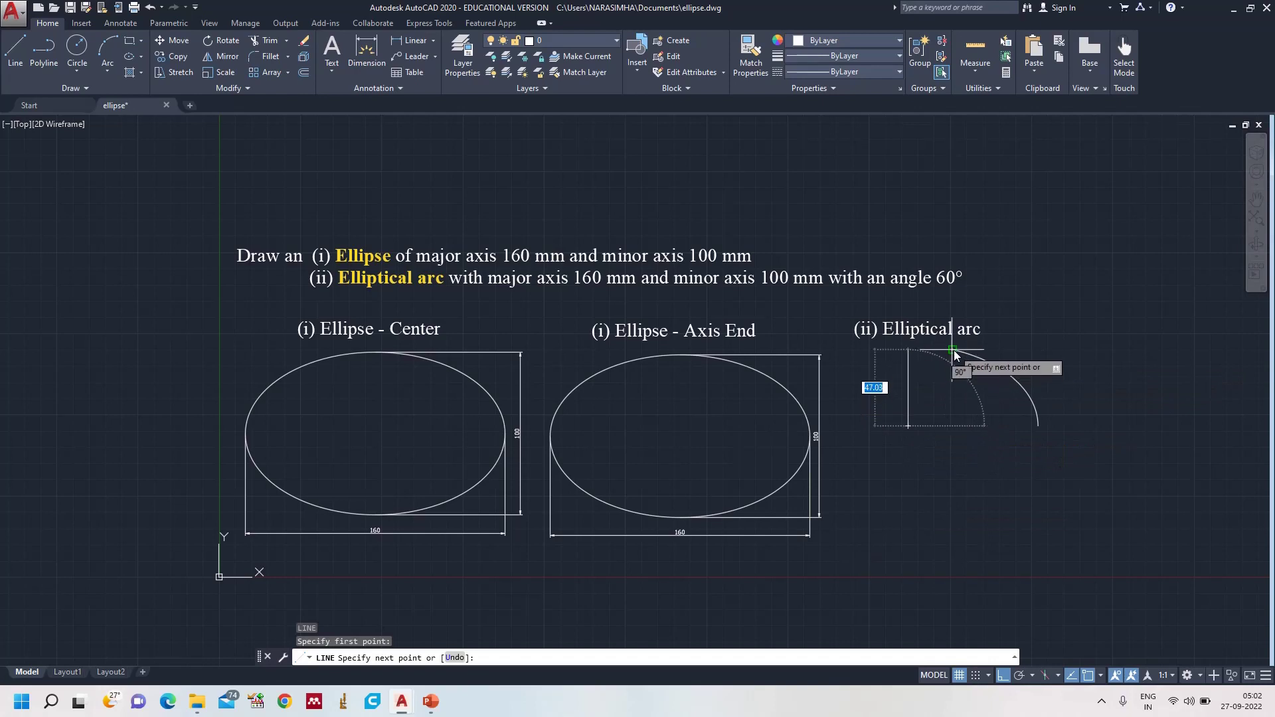
click(953, 350)
key(Return)
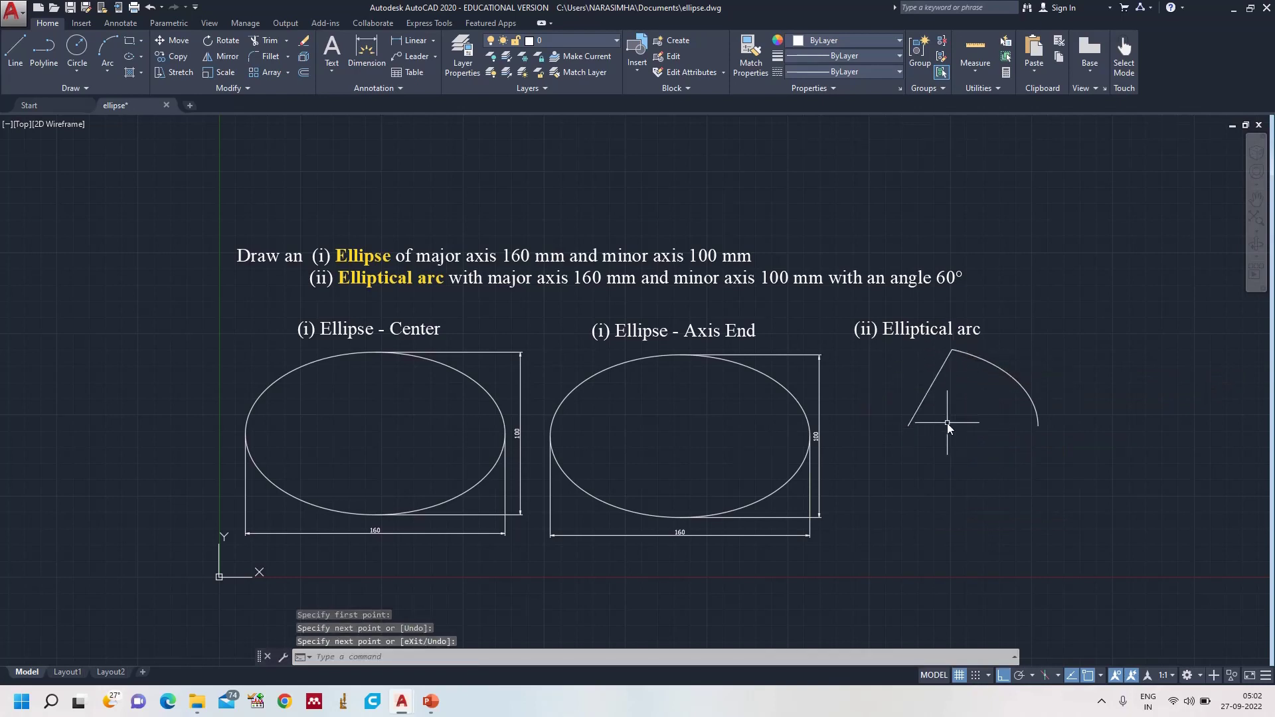
key(Return)
click(909, 426)
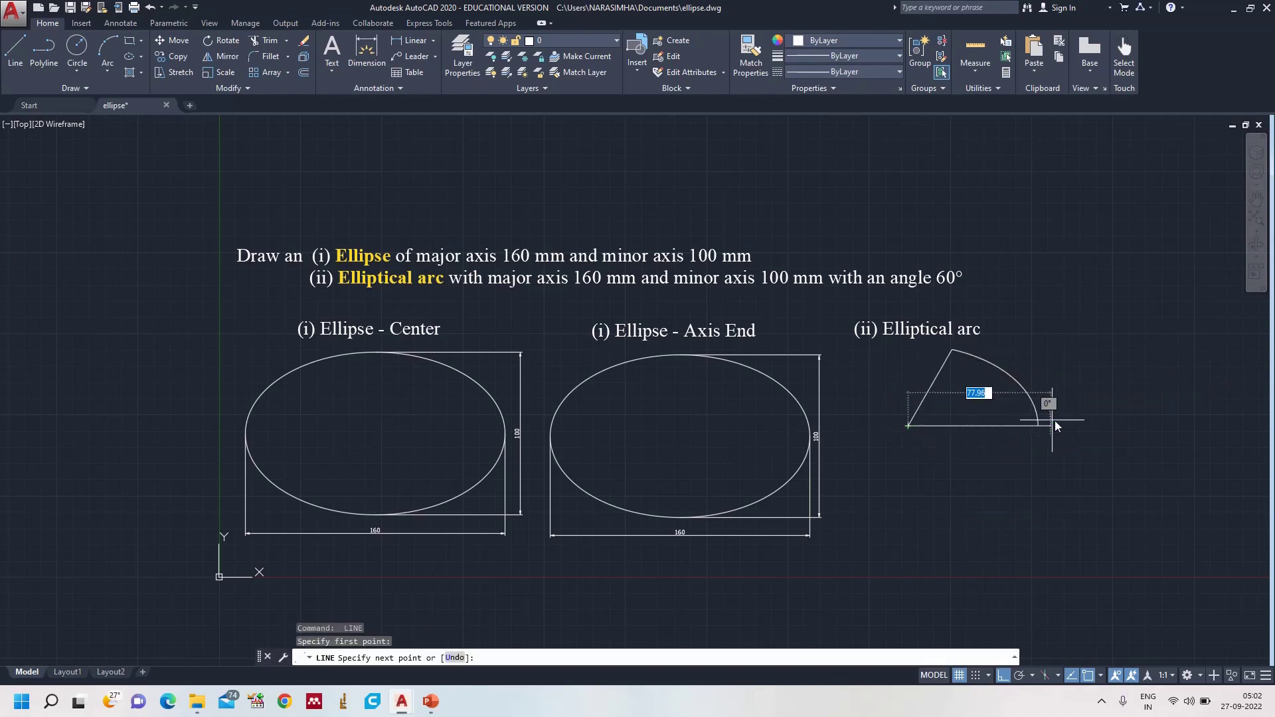
click(1038, 426)
key(Return)
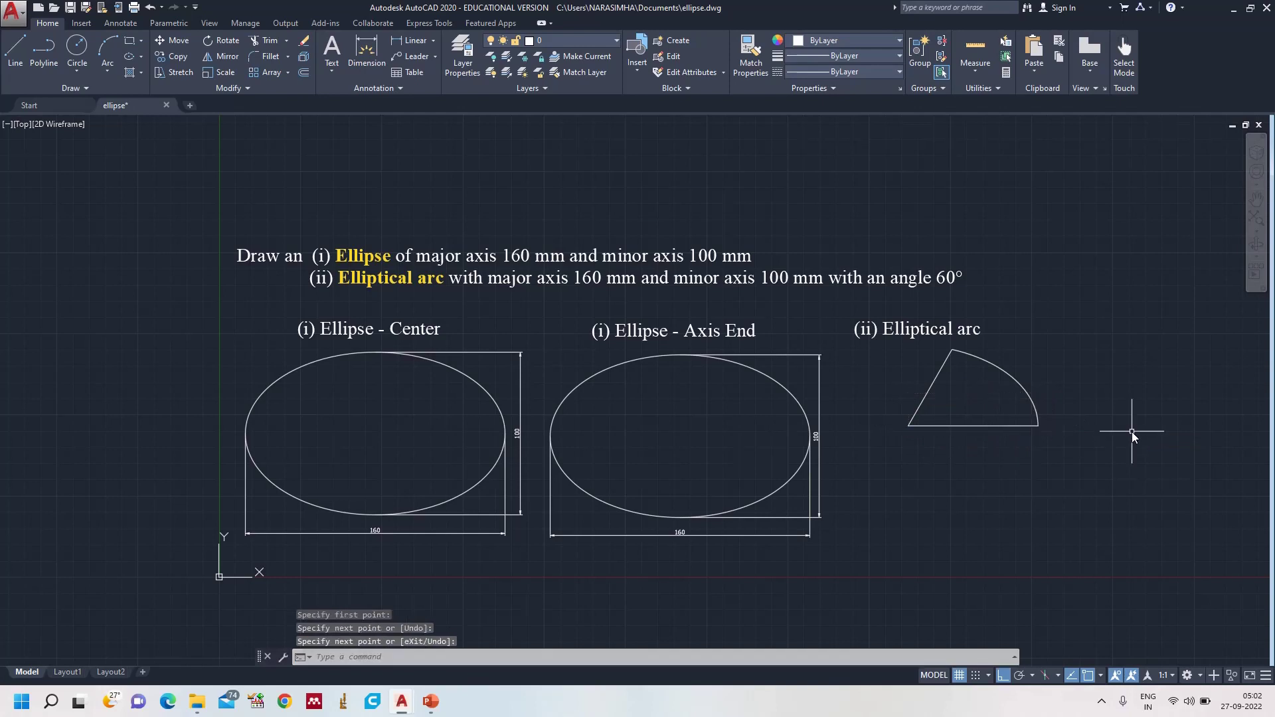
- Add an angular dimension between the horizontal and inclined lines, placing it inside the elliptical arc sector
text(dan)
key(Return)
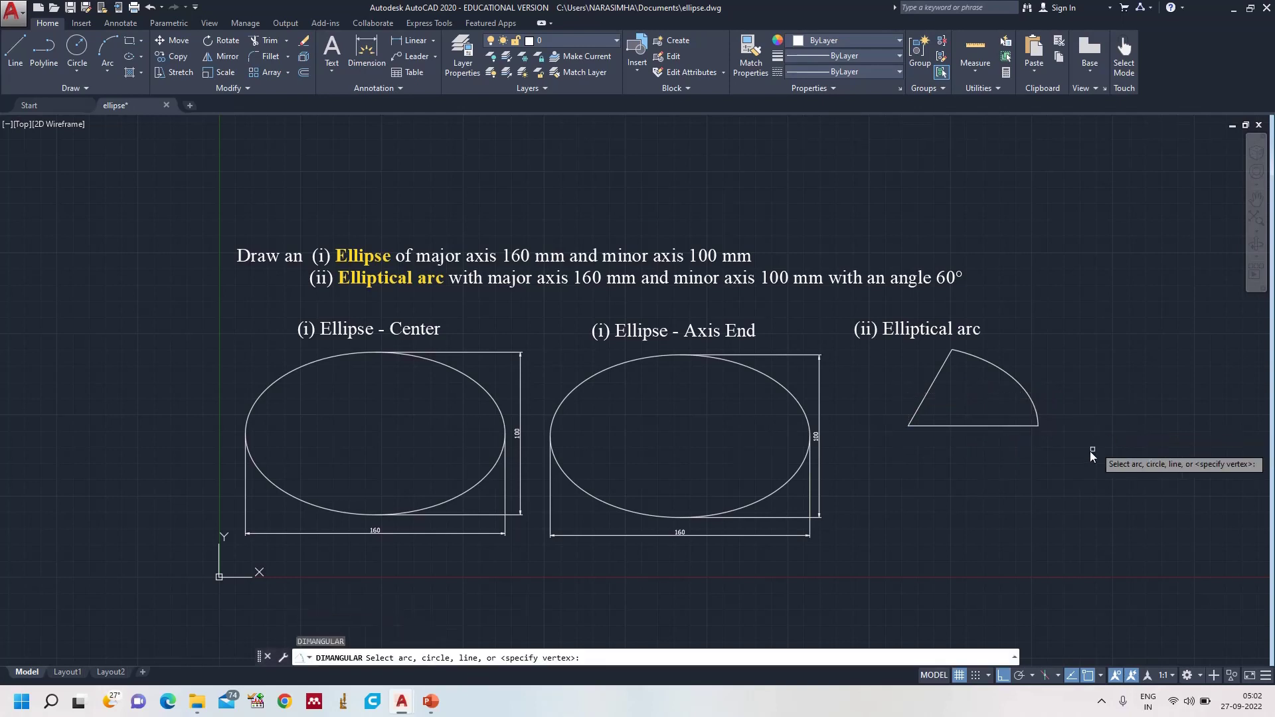
click(971, 425)
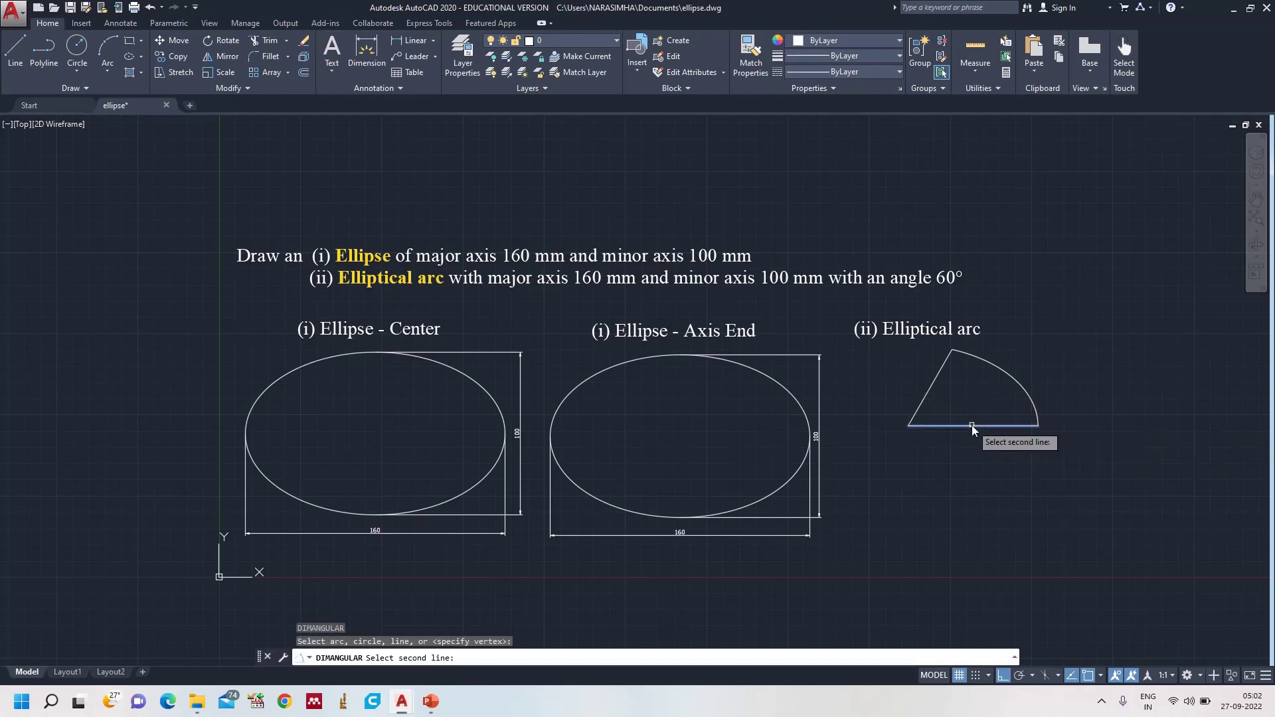
click(921, 400)
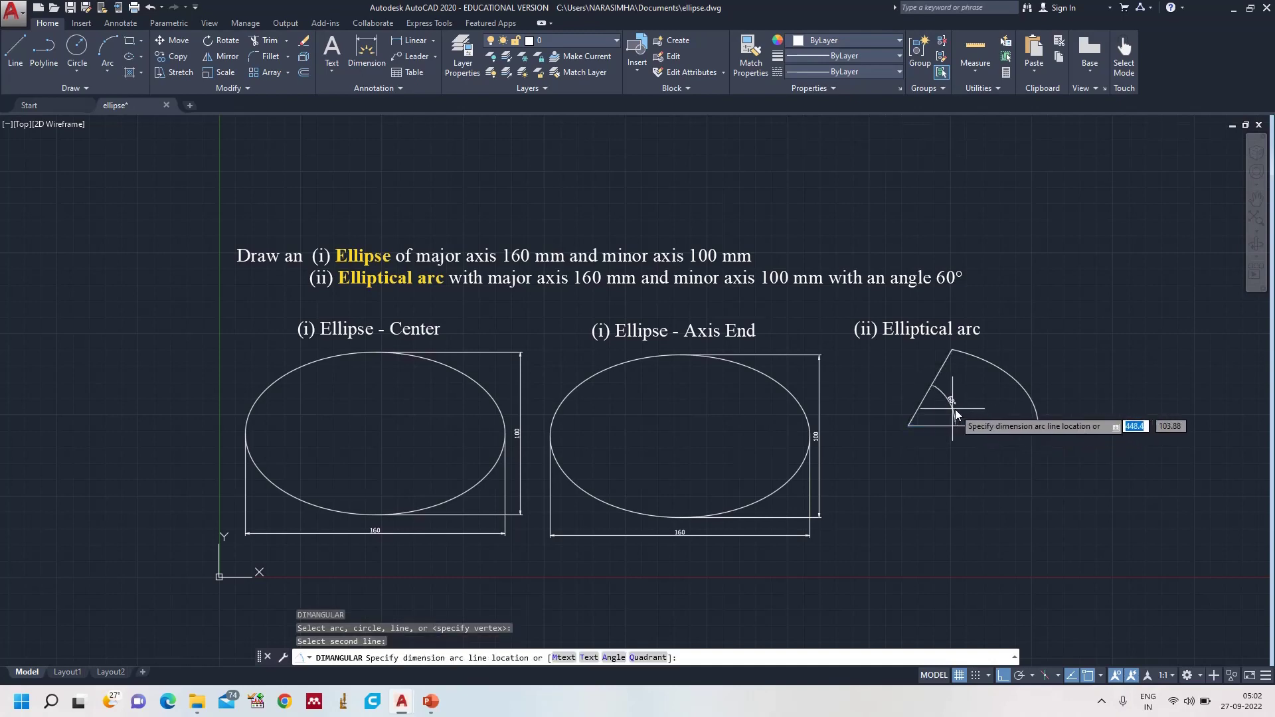
click(955, 404)
- Change the color of both ellipses and the elliptical arc to Red
text(z)
key(Return)
text(a)
key(Return)
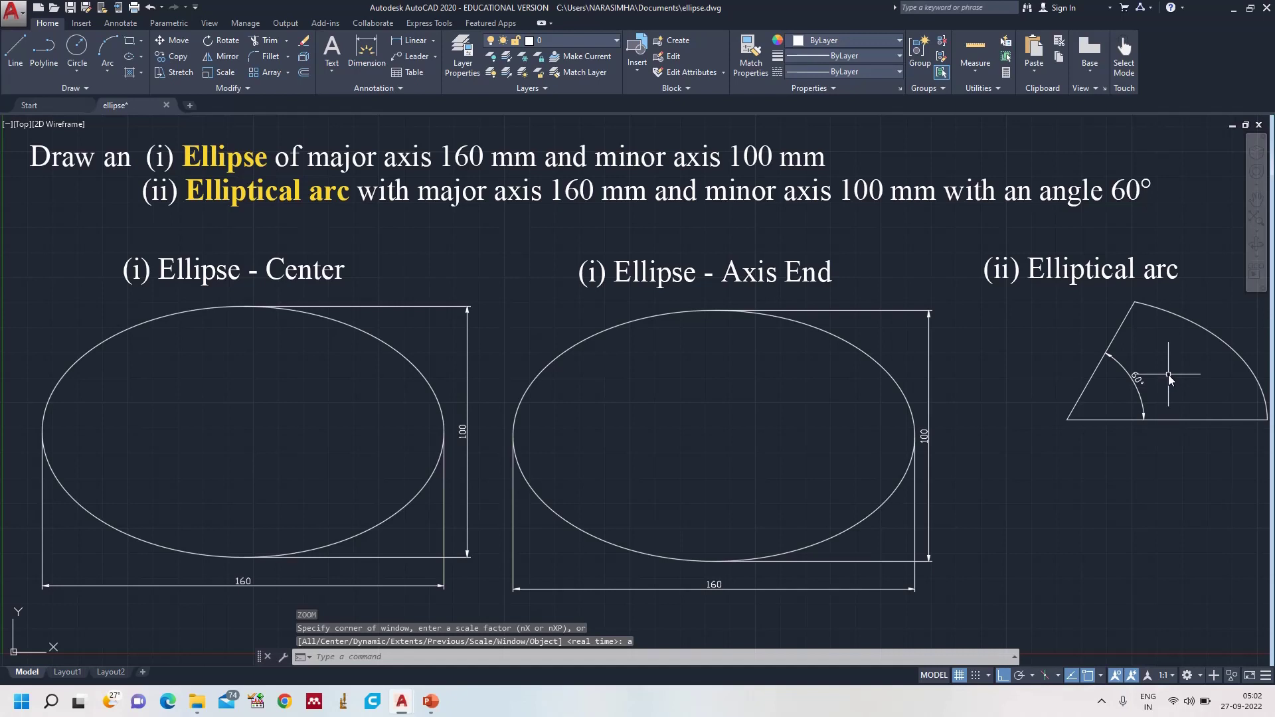
click(338, 320)
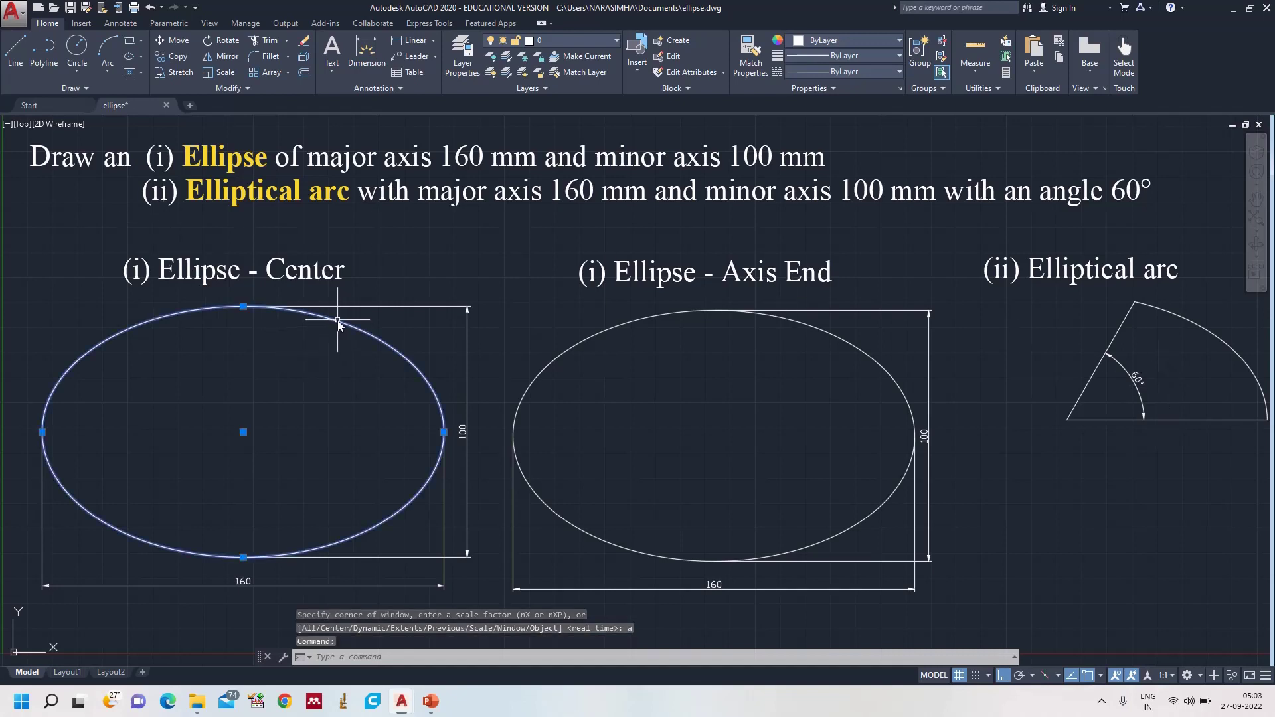
click(822, 330)
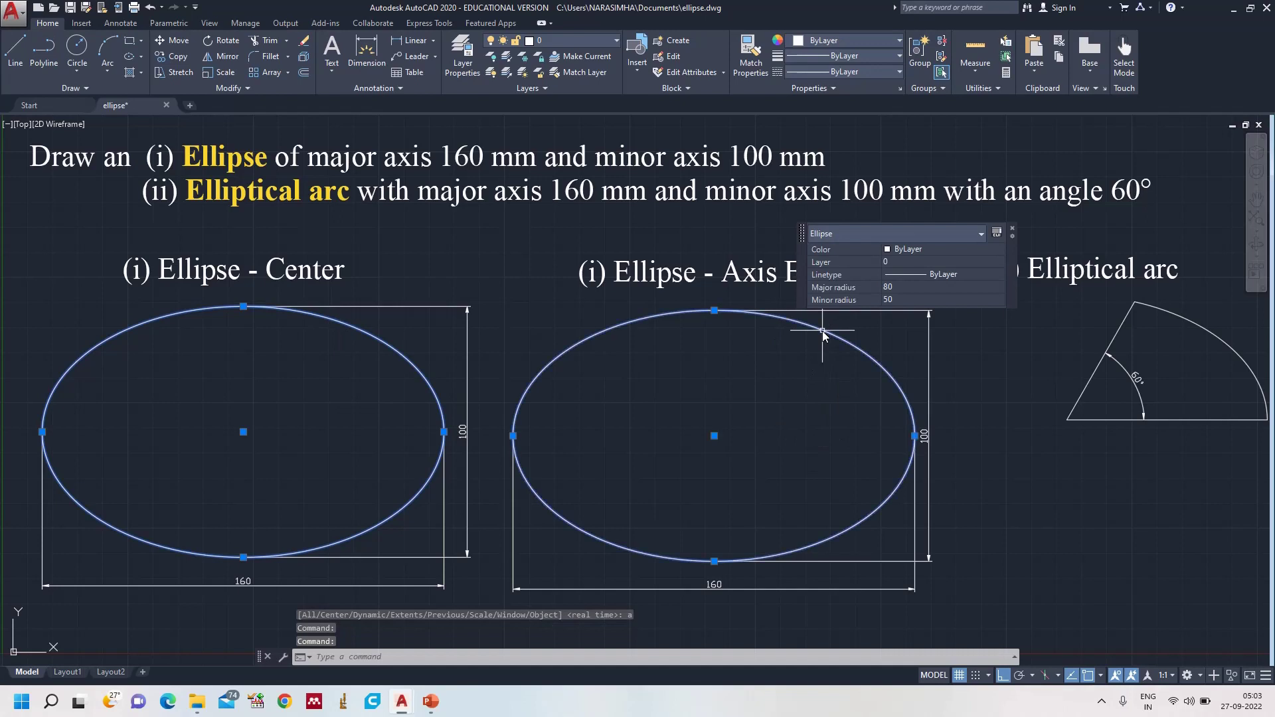
click(1199, 329)
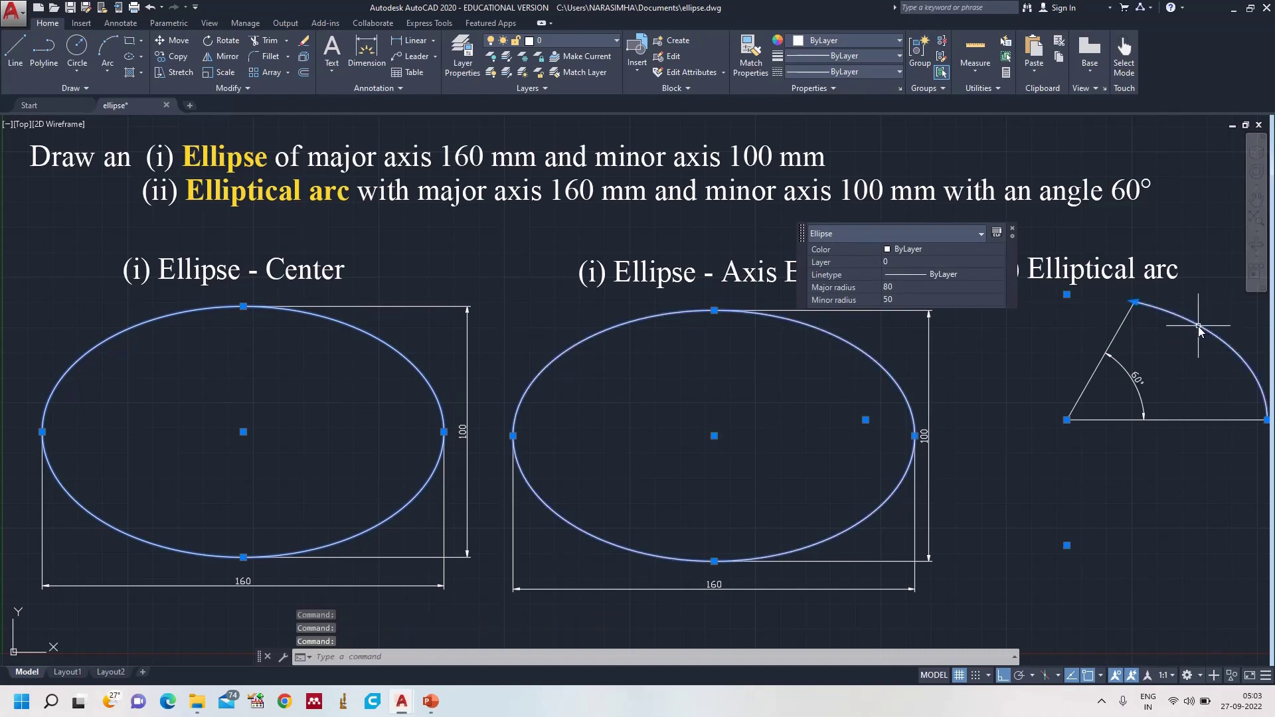
click(809, 42)
click(795, 176)
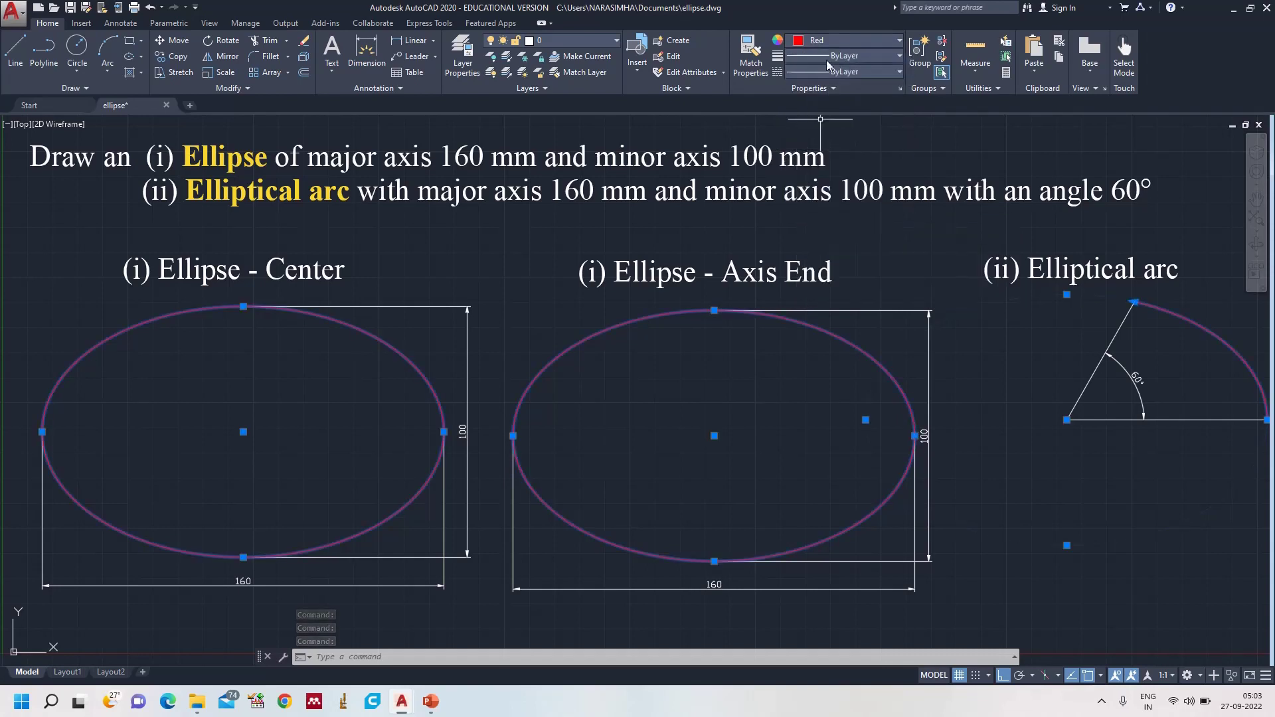
- Set the lineweight of both ellipses and the elliptical arc to 0.40 mm
click(821, 57)
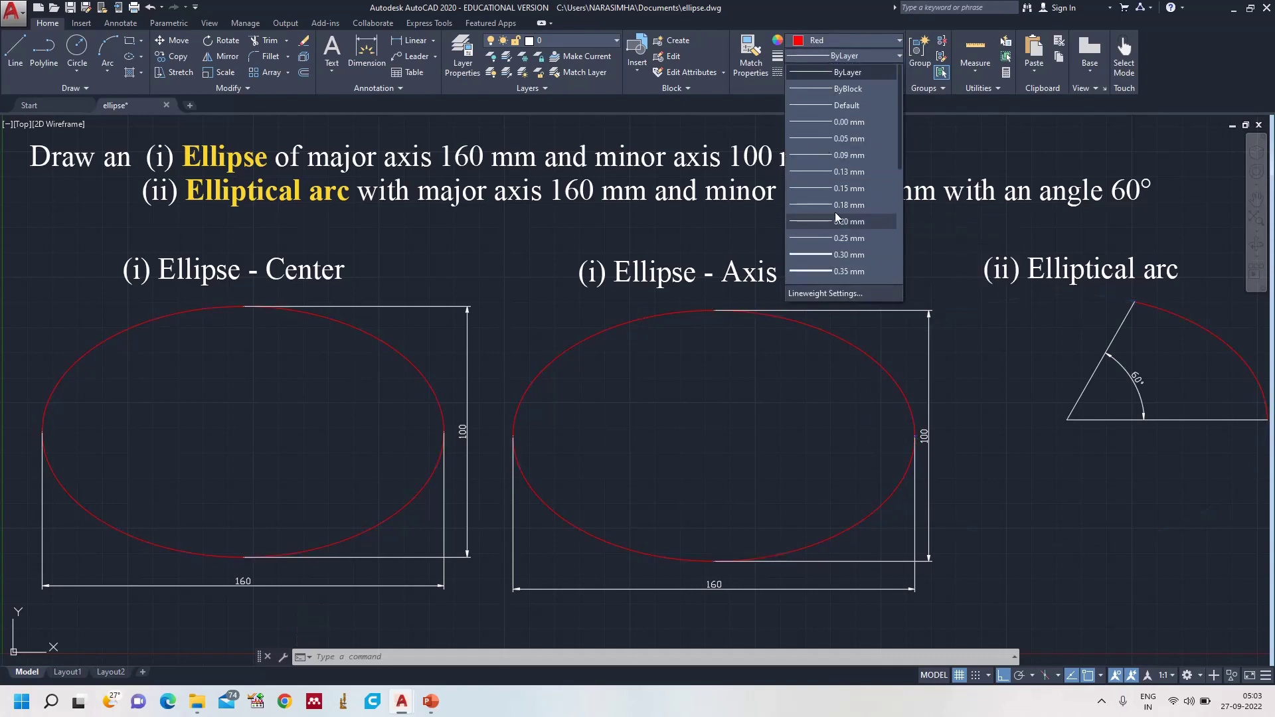
scroll(883, 226, down, 2)
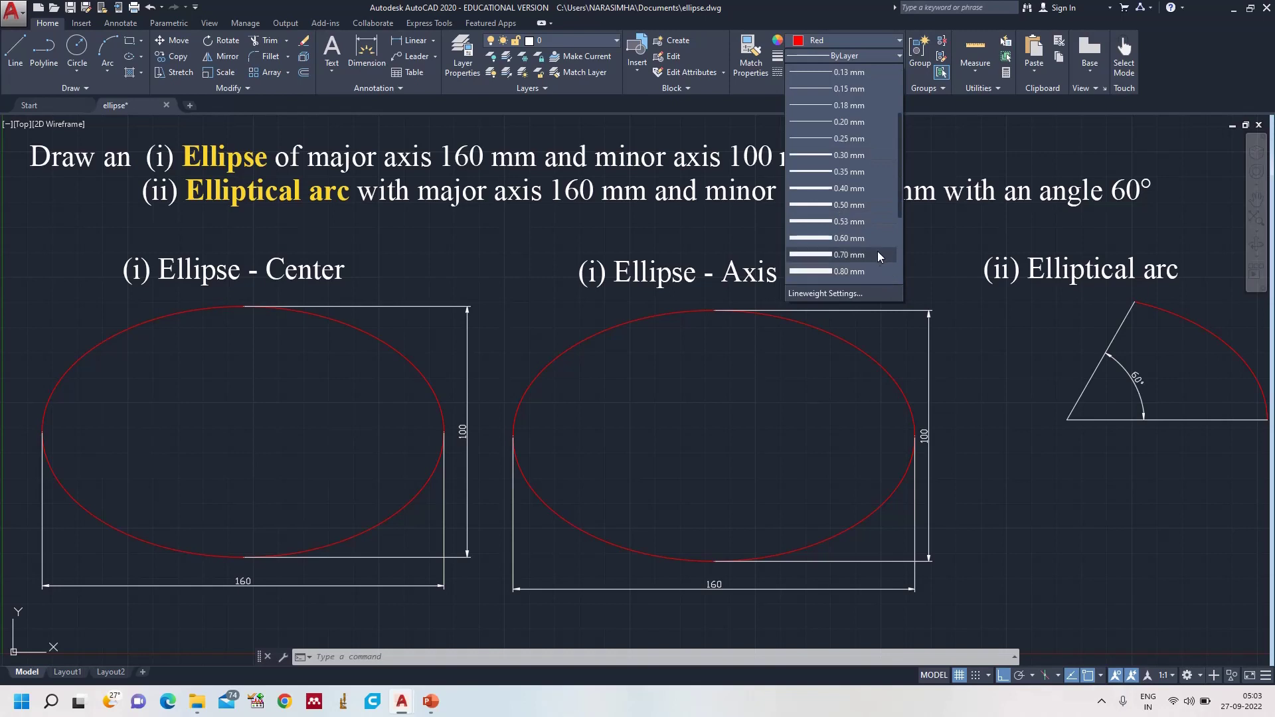
click(848, 189)
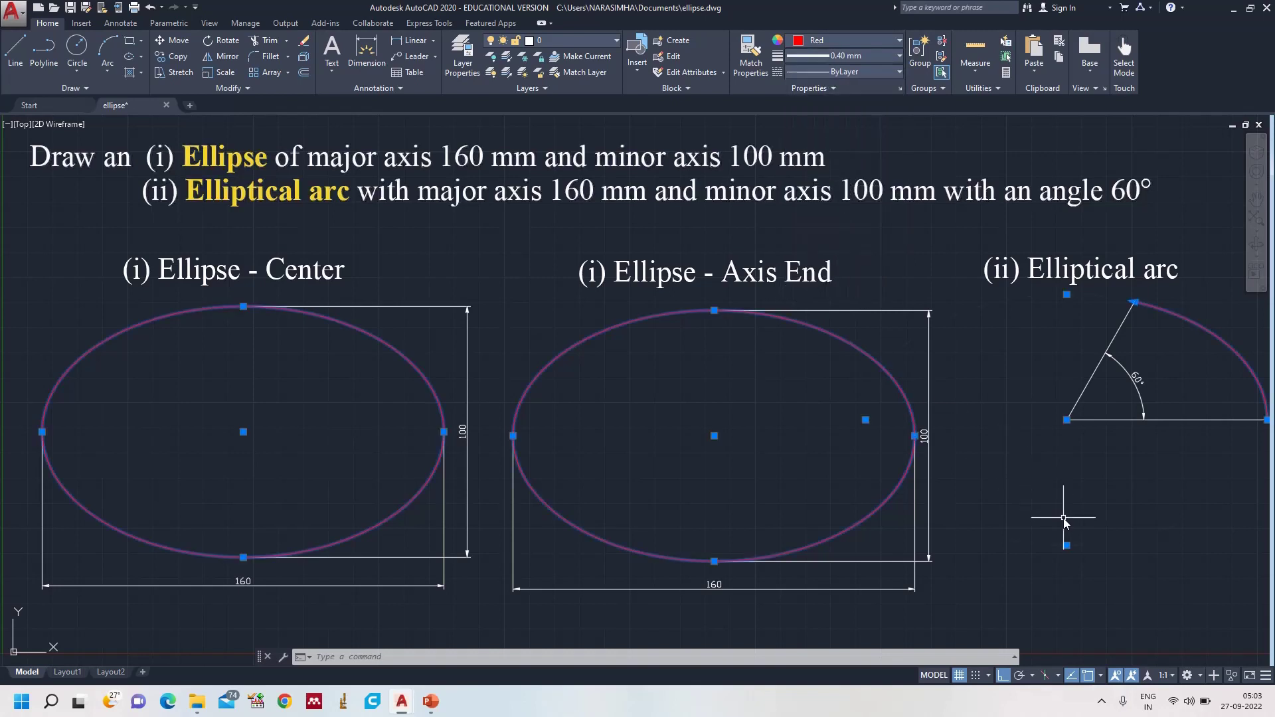
key(Escape)
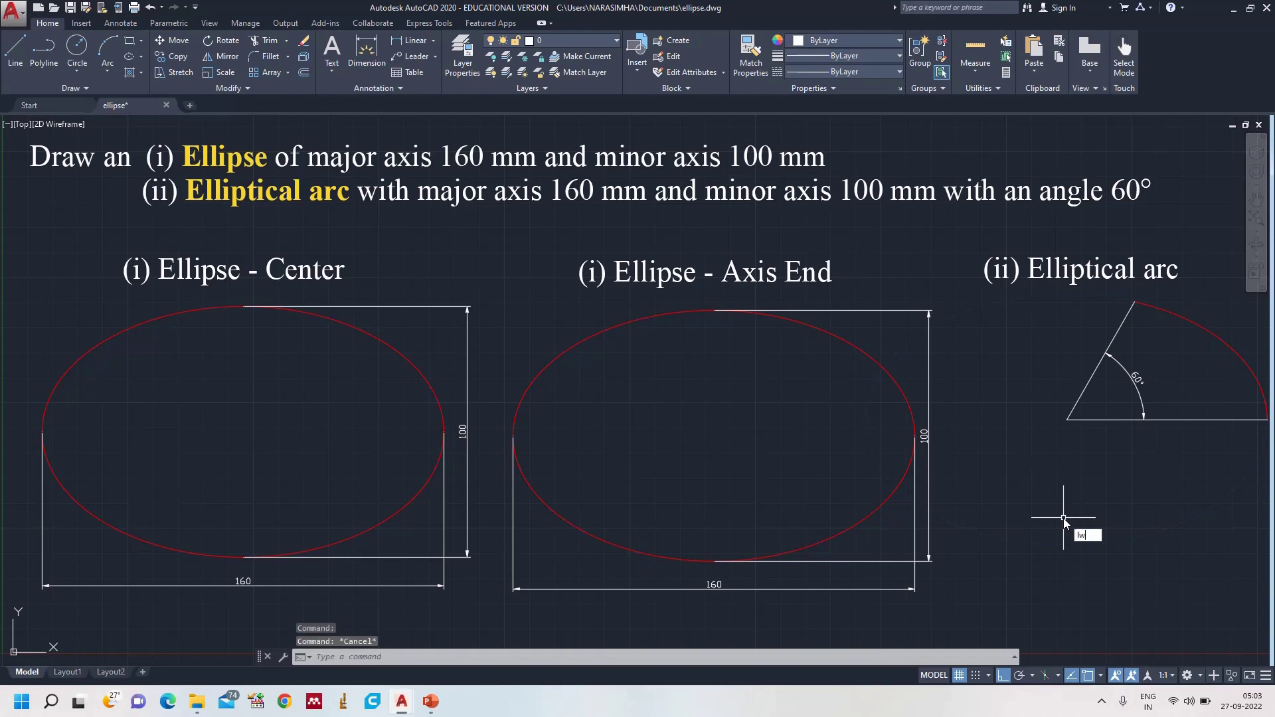
- Turn on the lineweight display by setting LWDISPLAY to on
text(LWDISPLAY)
key(Return)
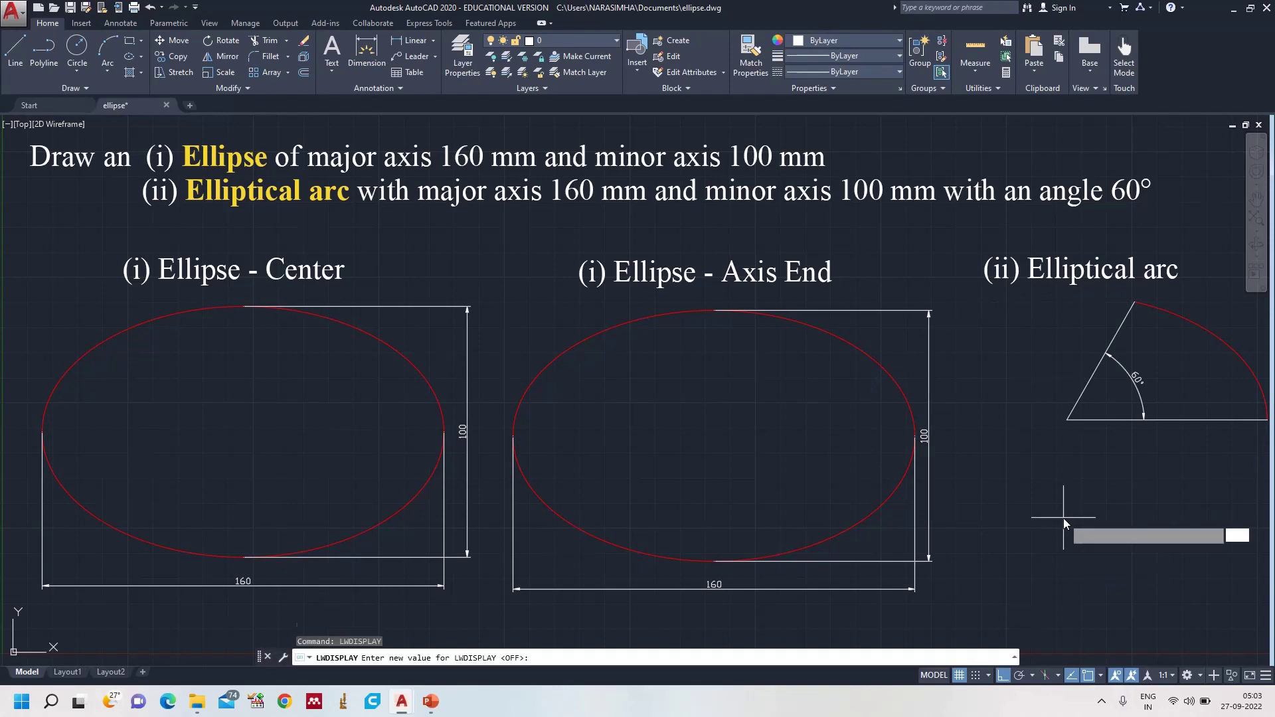
text(on)
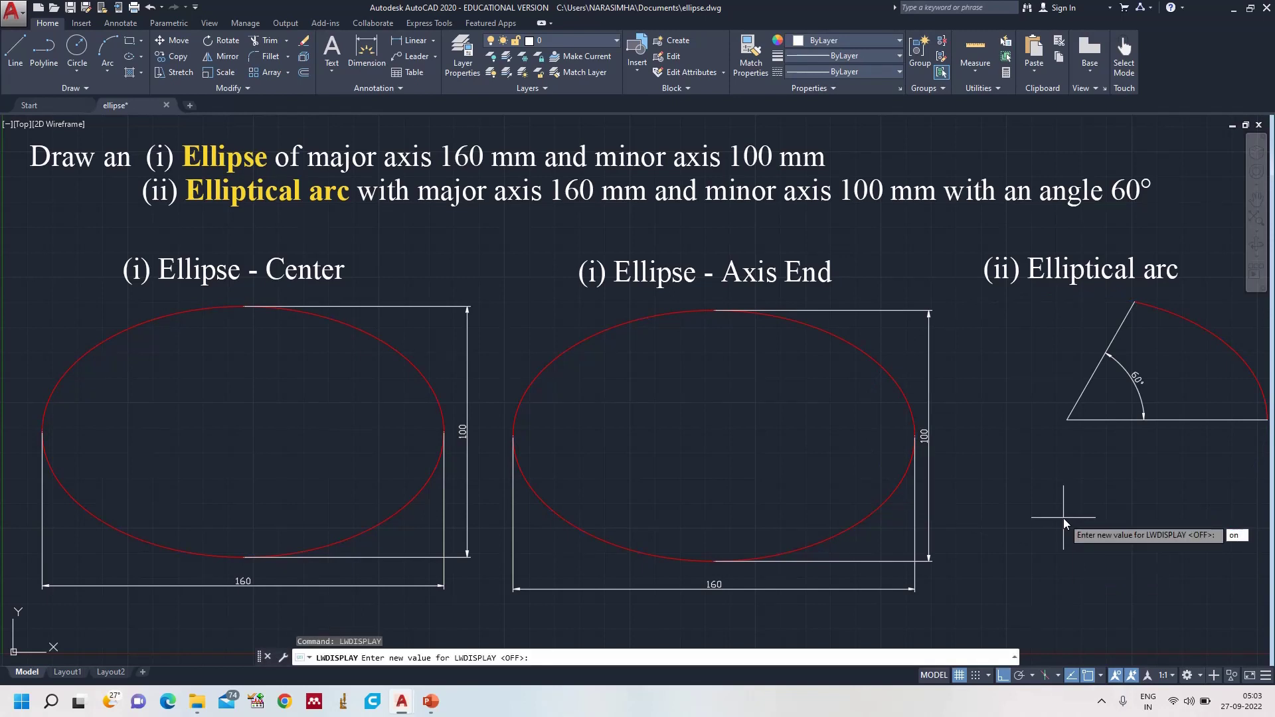
key(Return)
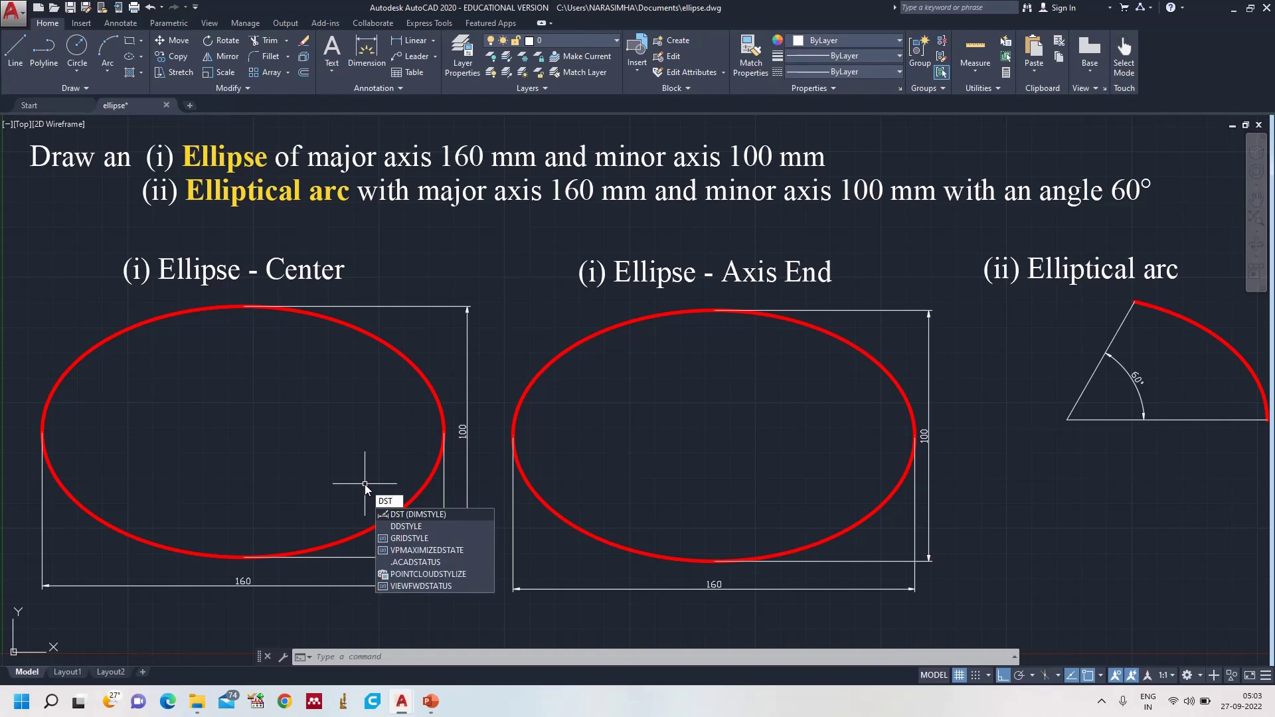
- Modify the ISO-25 dimension style to use a text height of 5
key(Return)
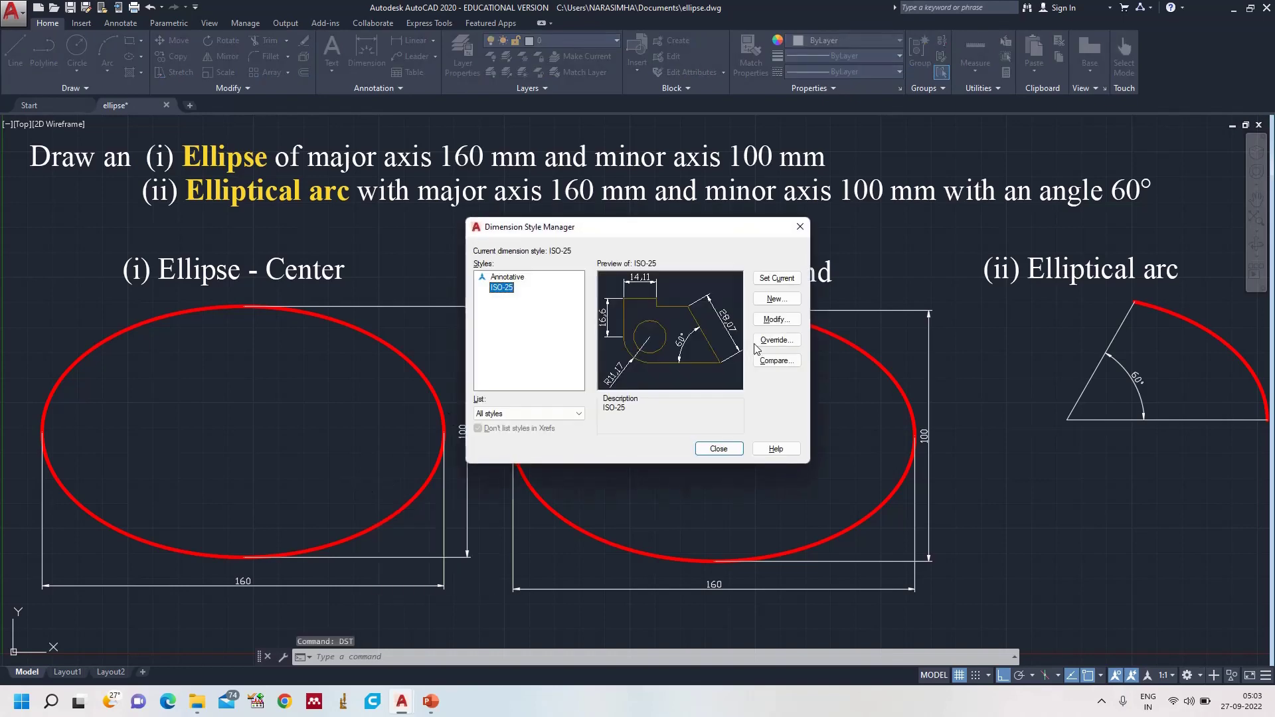
click(771, 322)
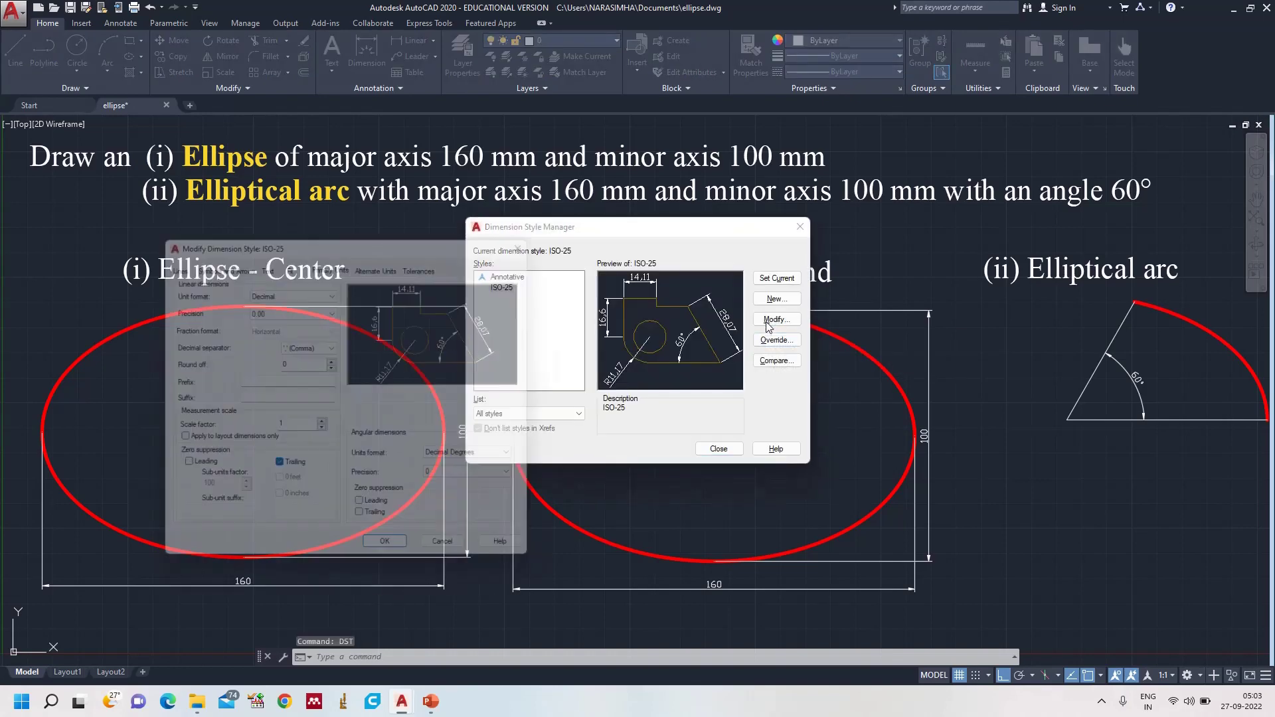
click(269, 263)
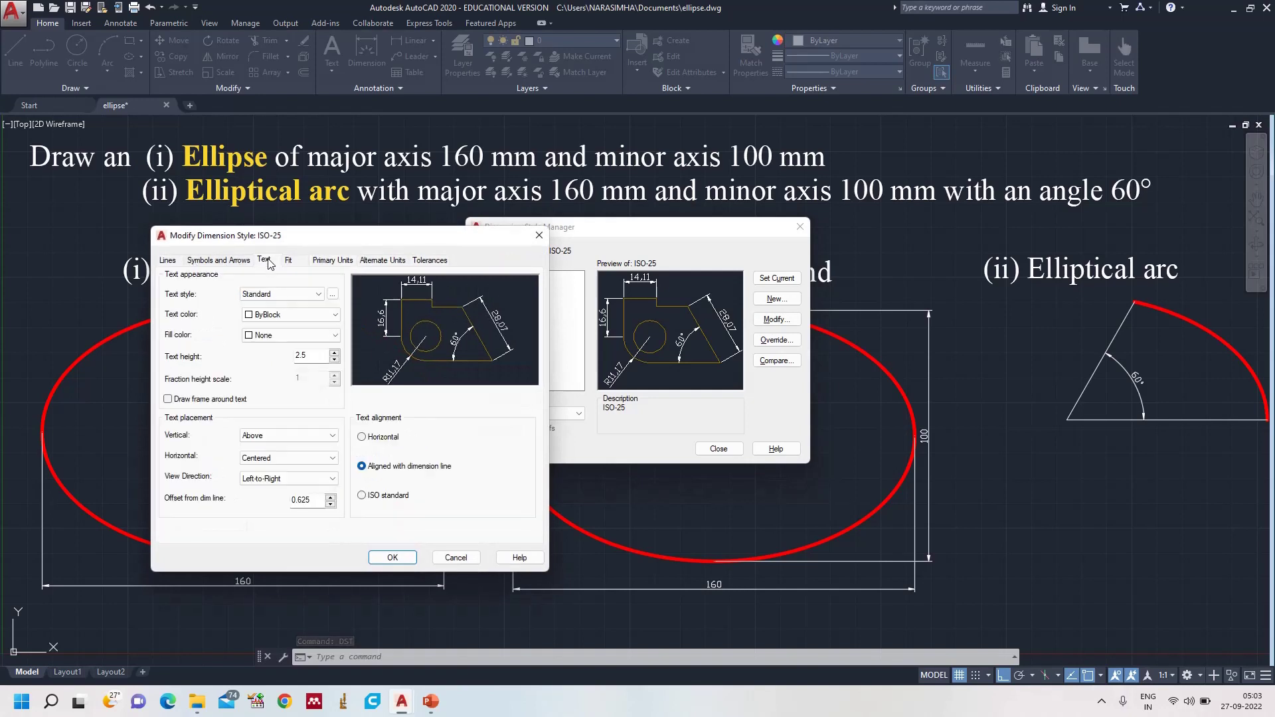
click(320, 291)
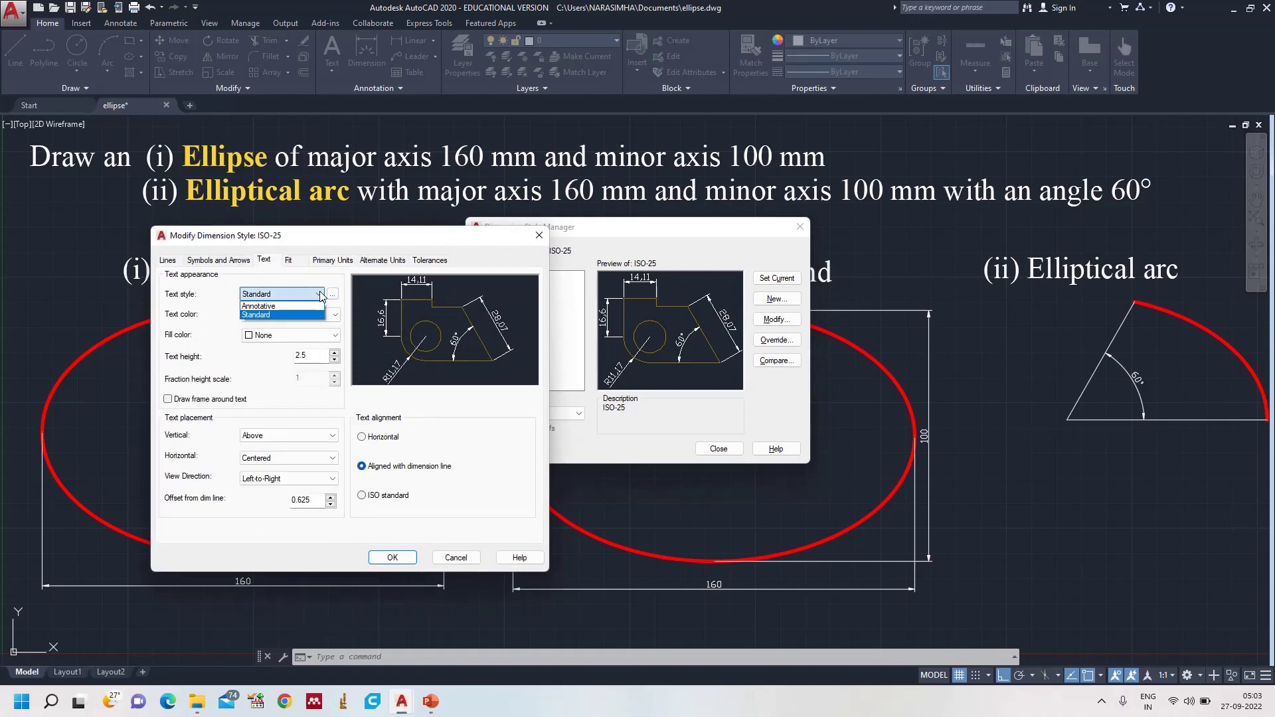
click(320, 290)
drag(309, 356, 268, 357)
text(5)
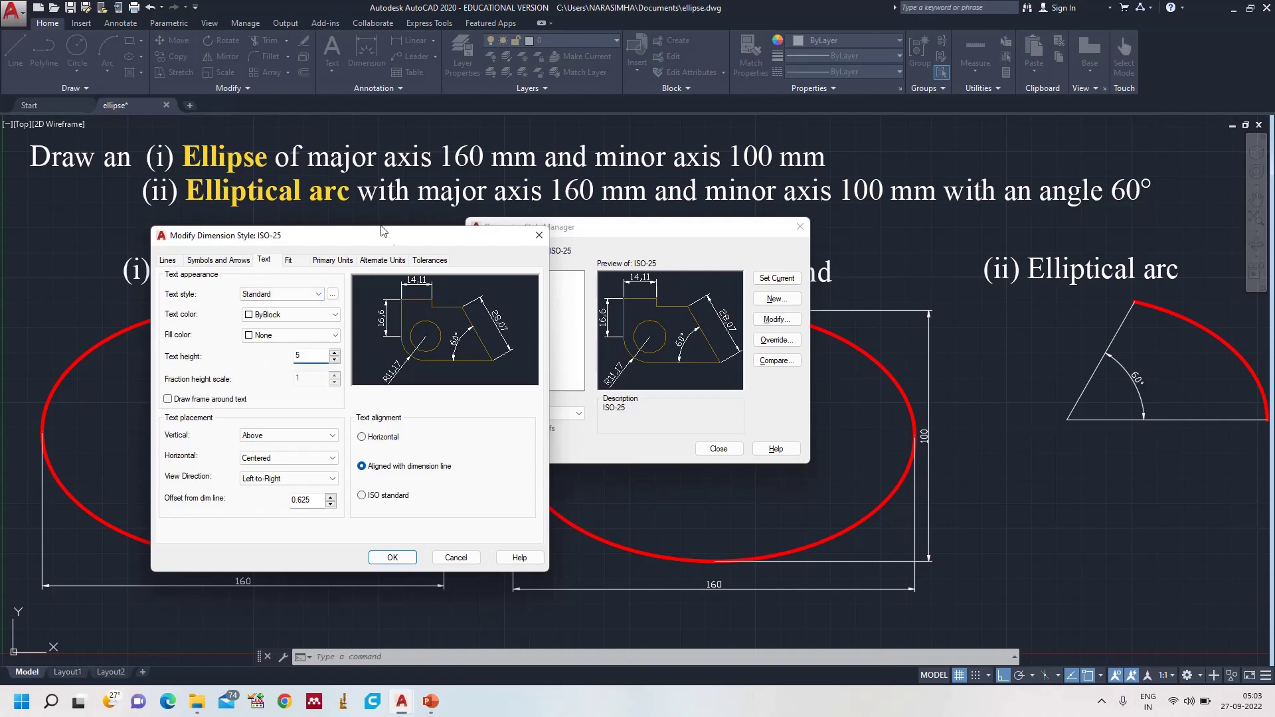
click(324, 262)
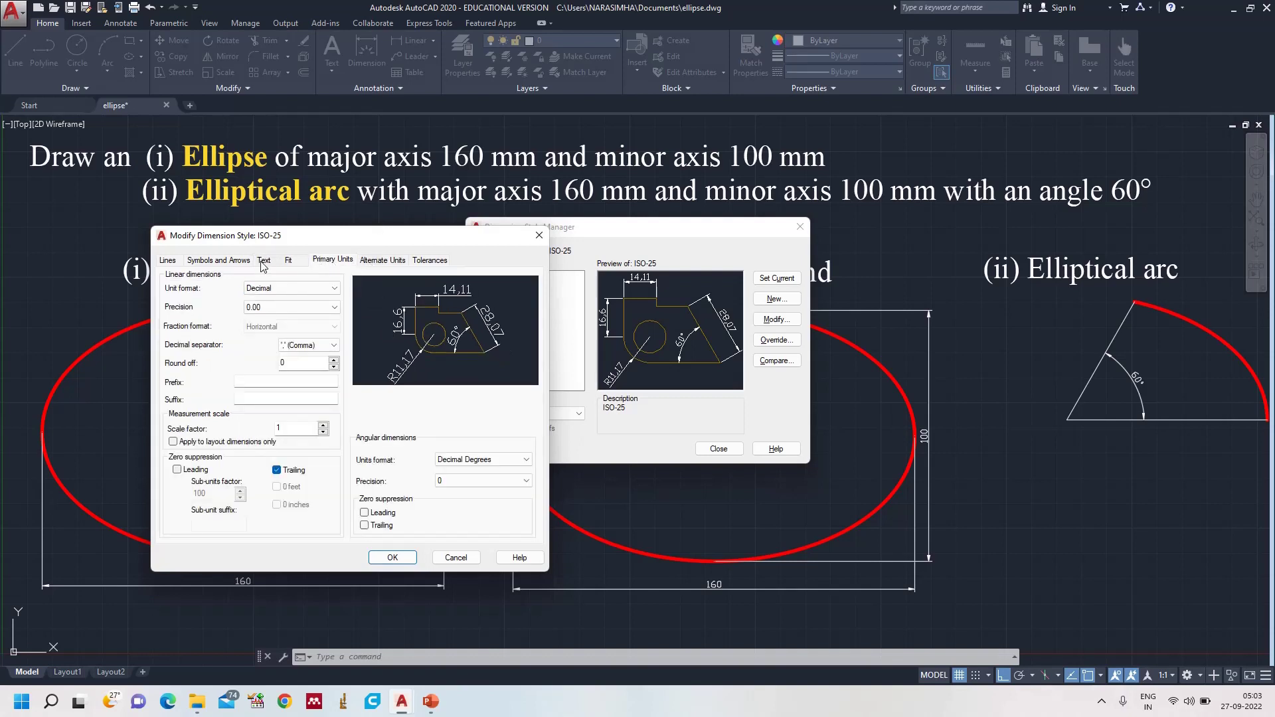
click(229, 260)
drag(188, 399, 119, 407)
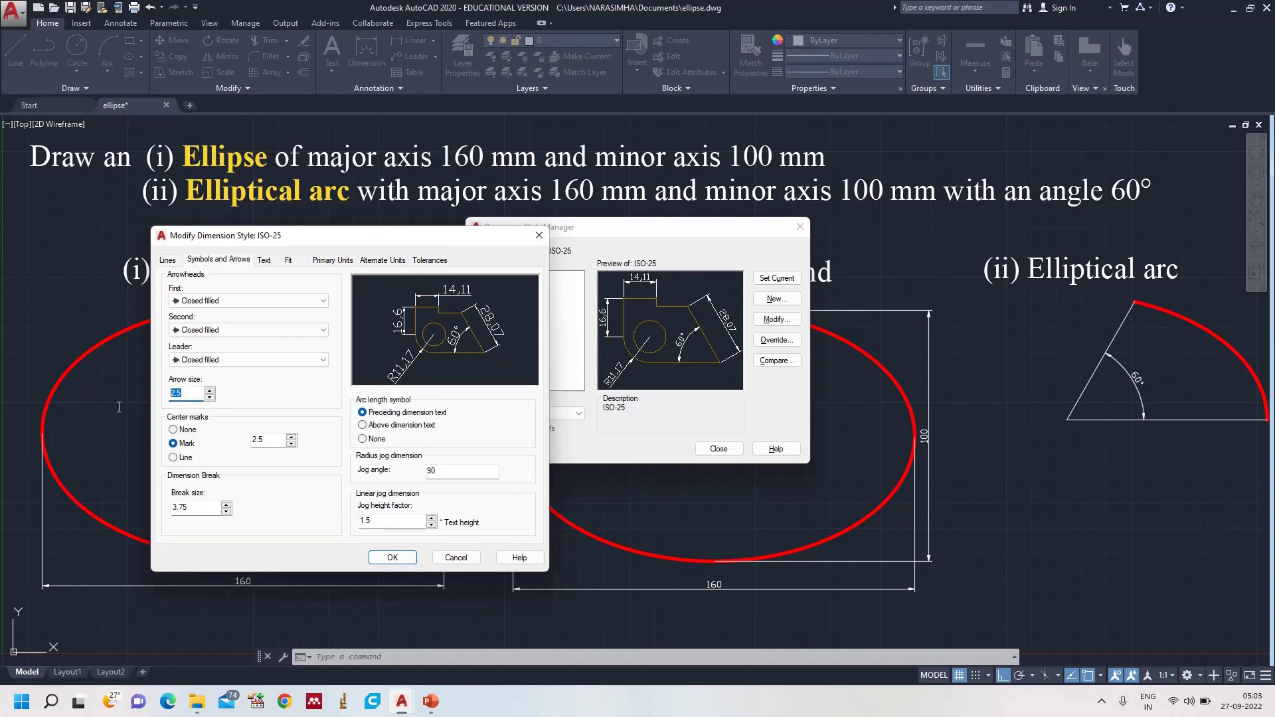
click(396, 557)
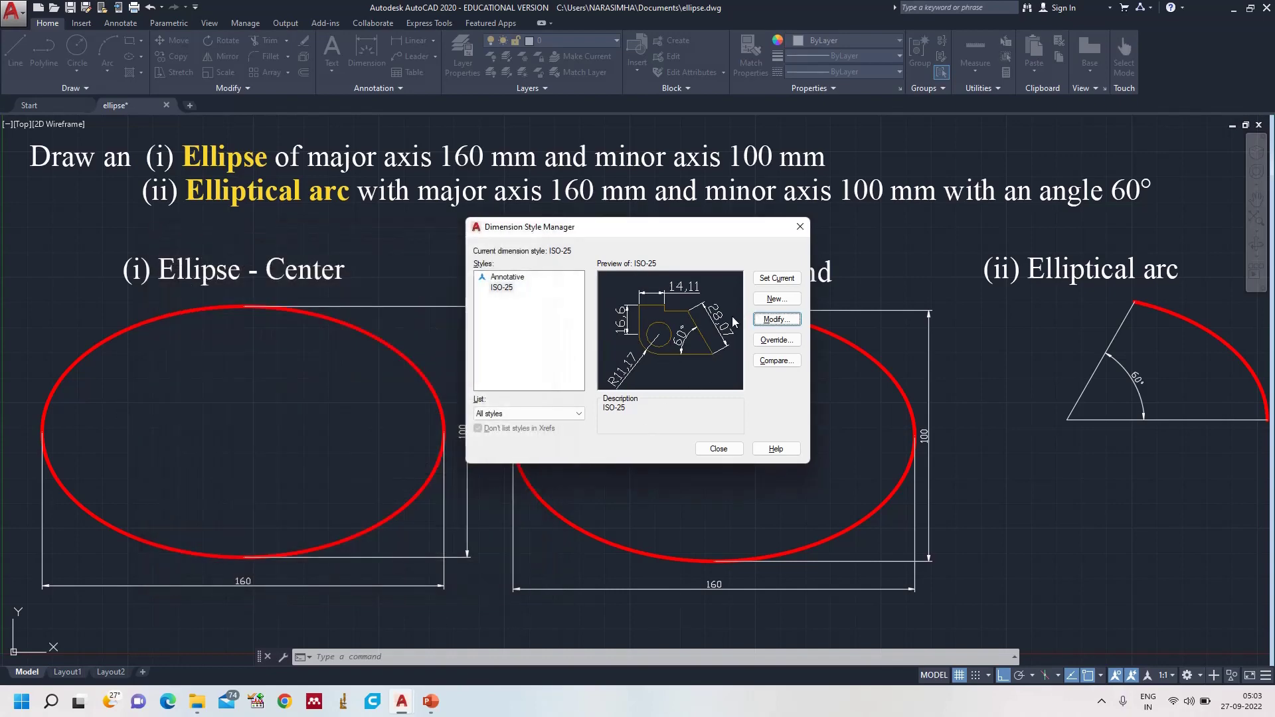
click(717, 449)
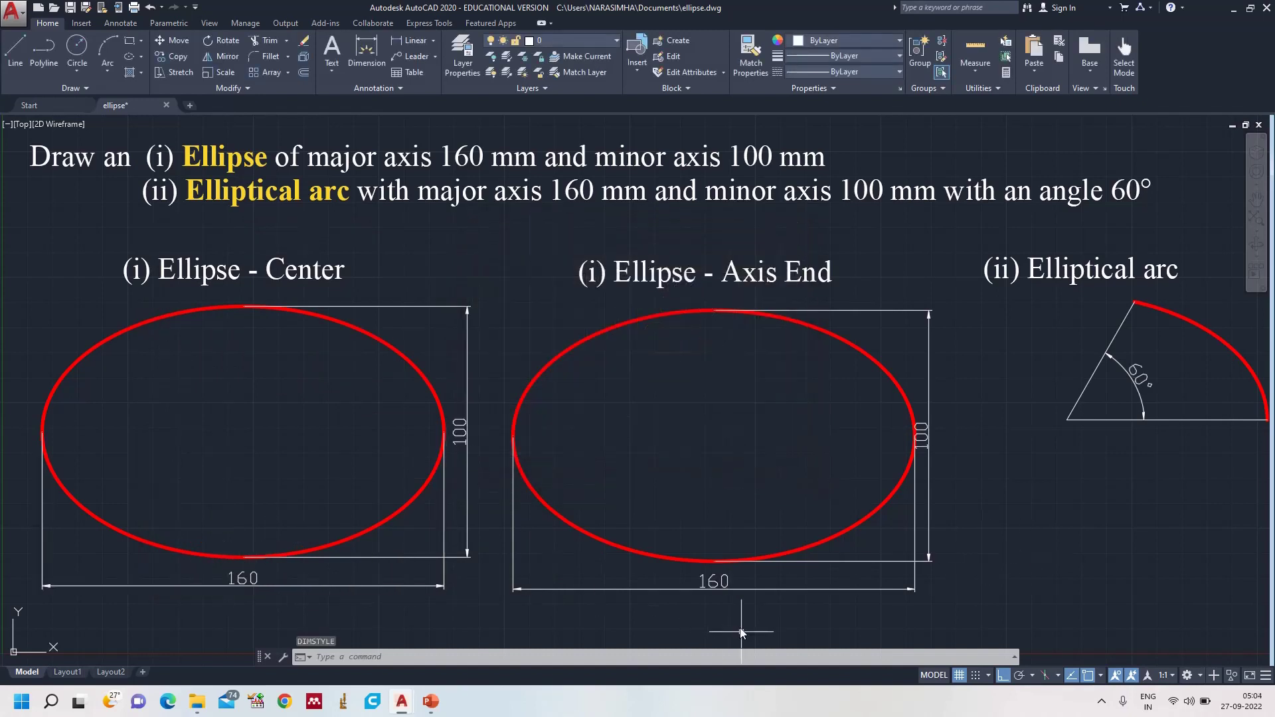
- Move the vertical dimension of the Axis End ellipse slightly outward so its text clears the curve
click(928, 394)
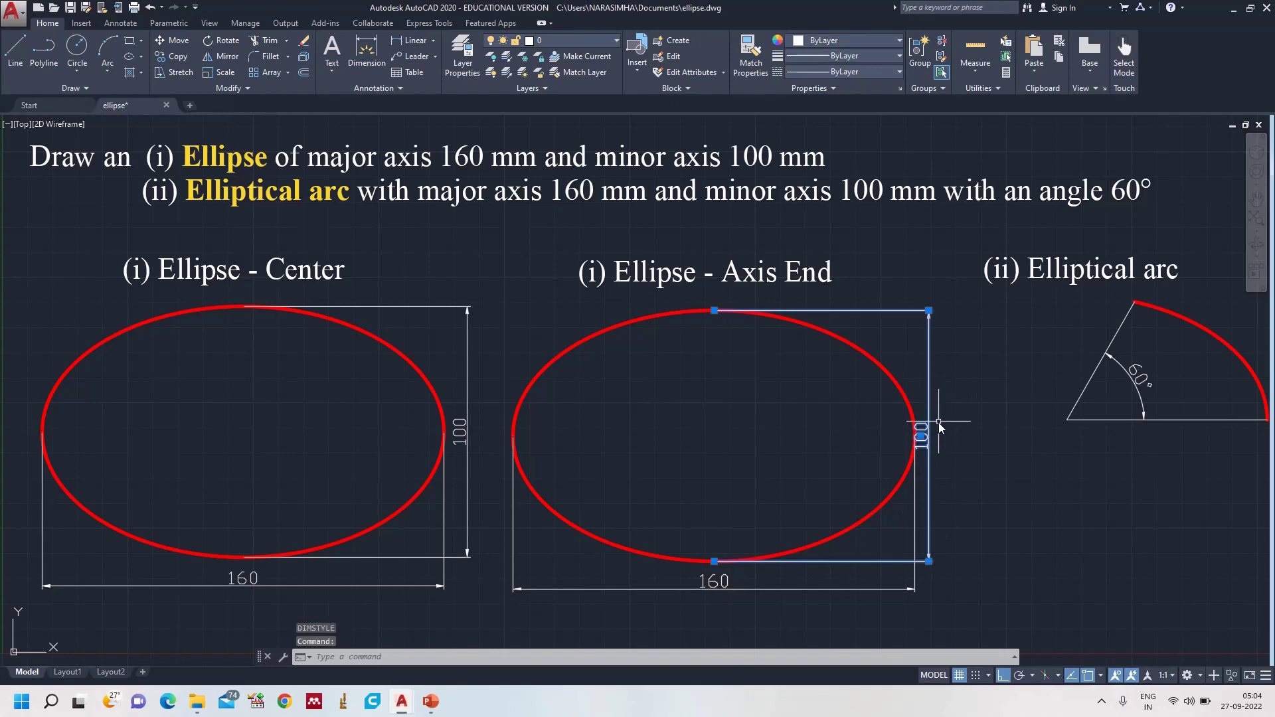
click(923, 437)
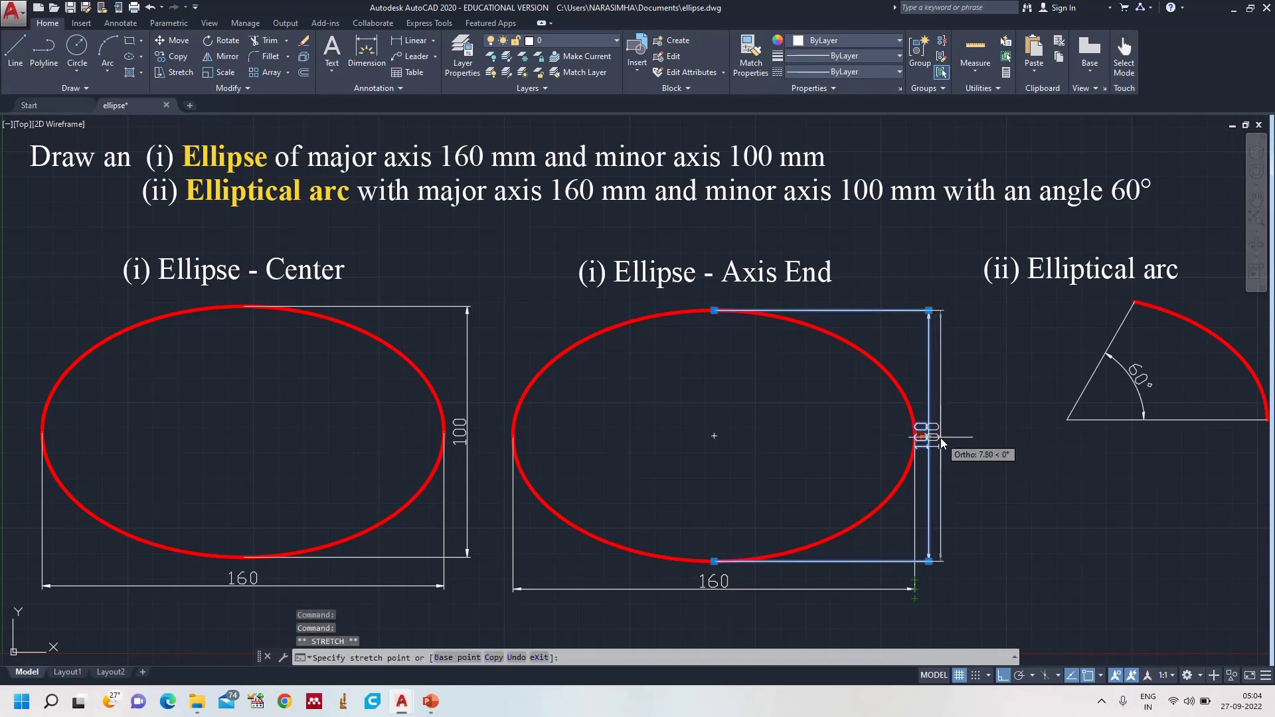
key(Escape)
key(Escape)
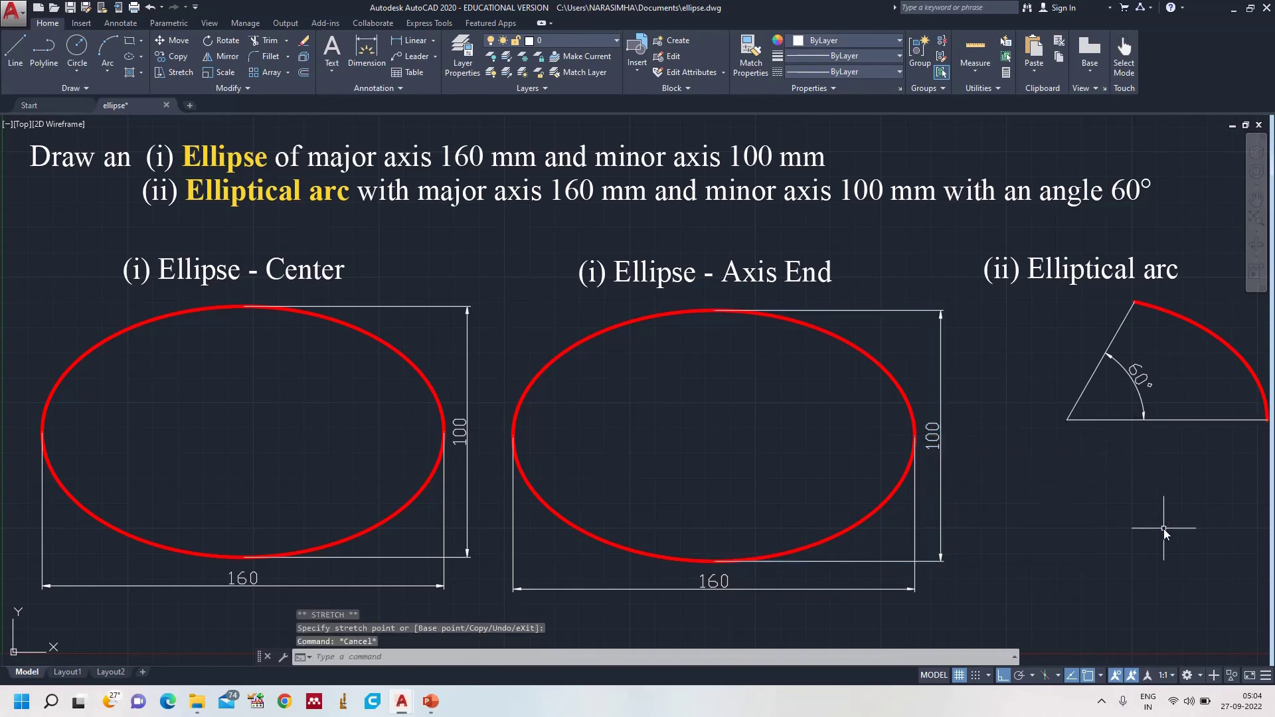
- Fill the interiors of the Center and Axis End ellipses with a solid yellow hatch
click(141, 73)
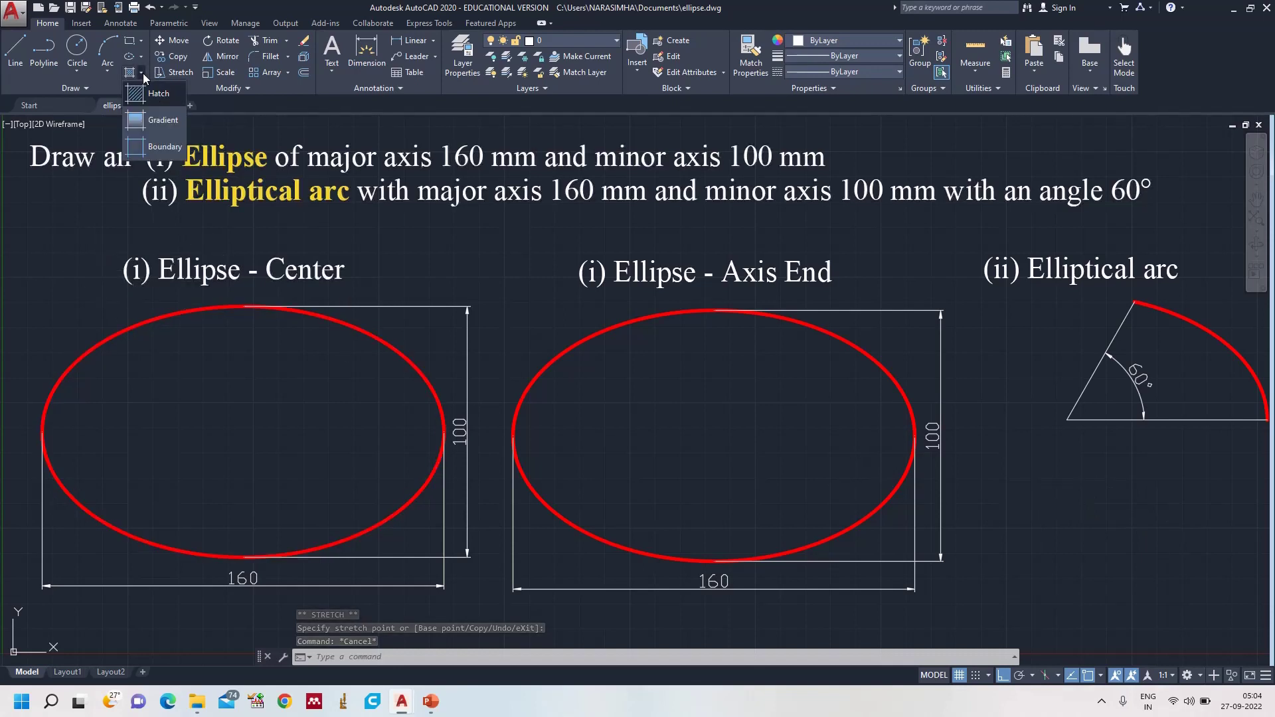
click(168, 121)
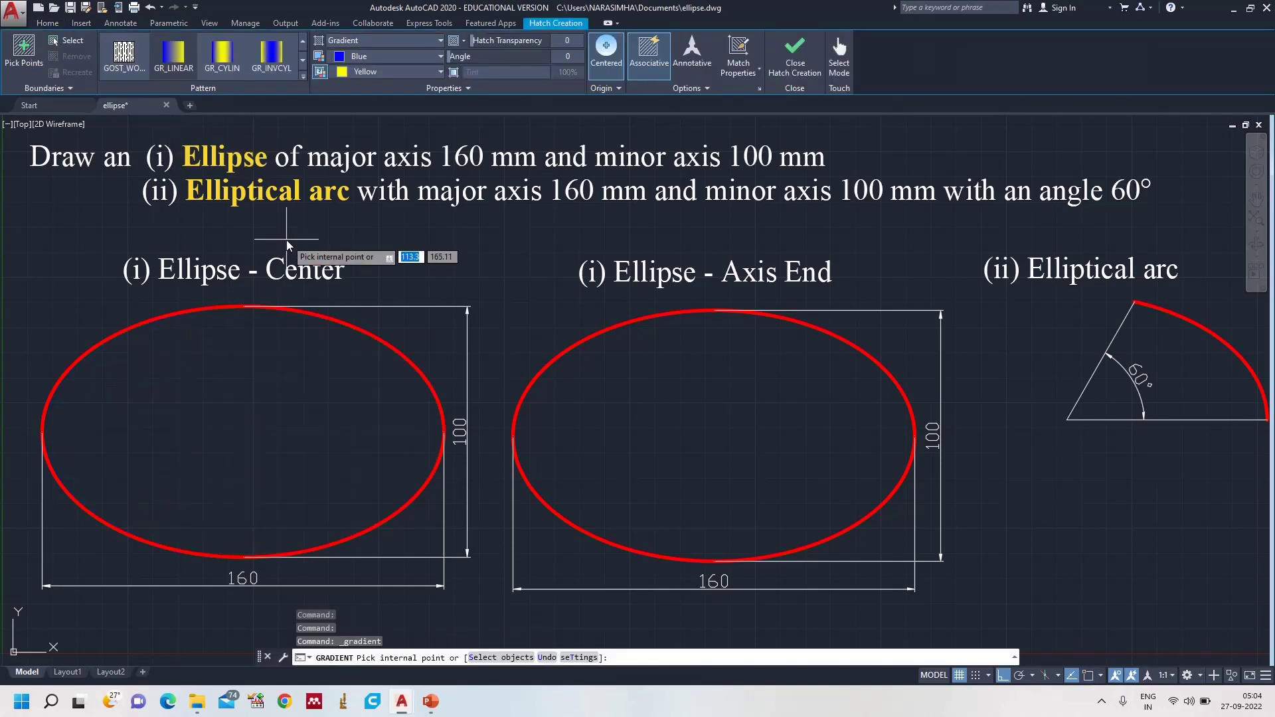
click(380, 39)
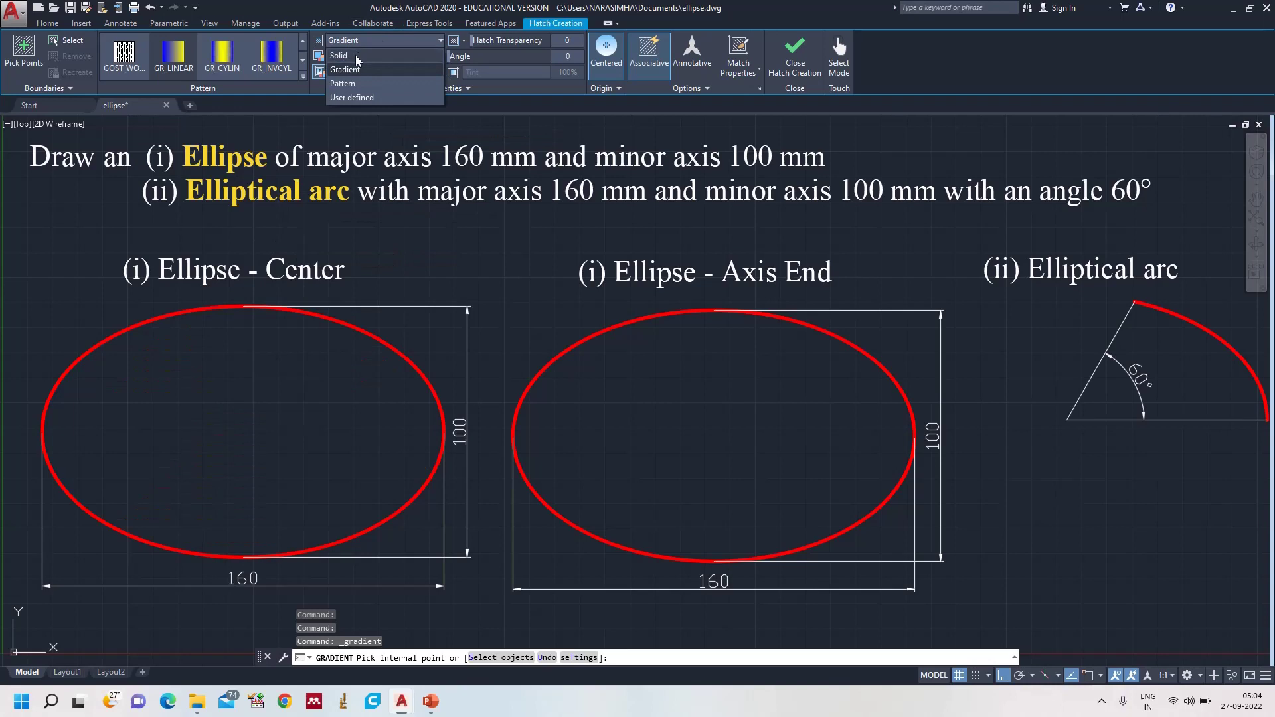
click(356, 57)
click(357, 58)
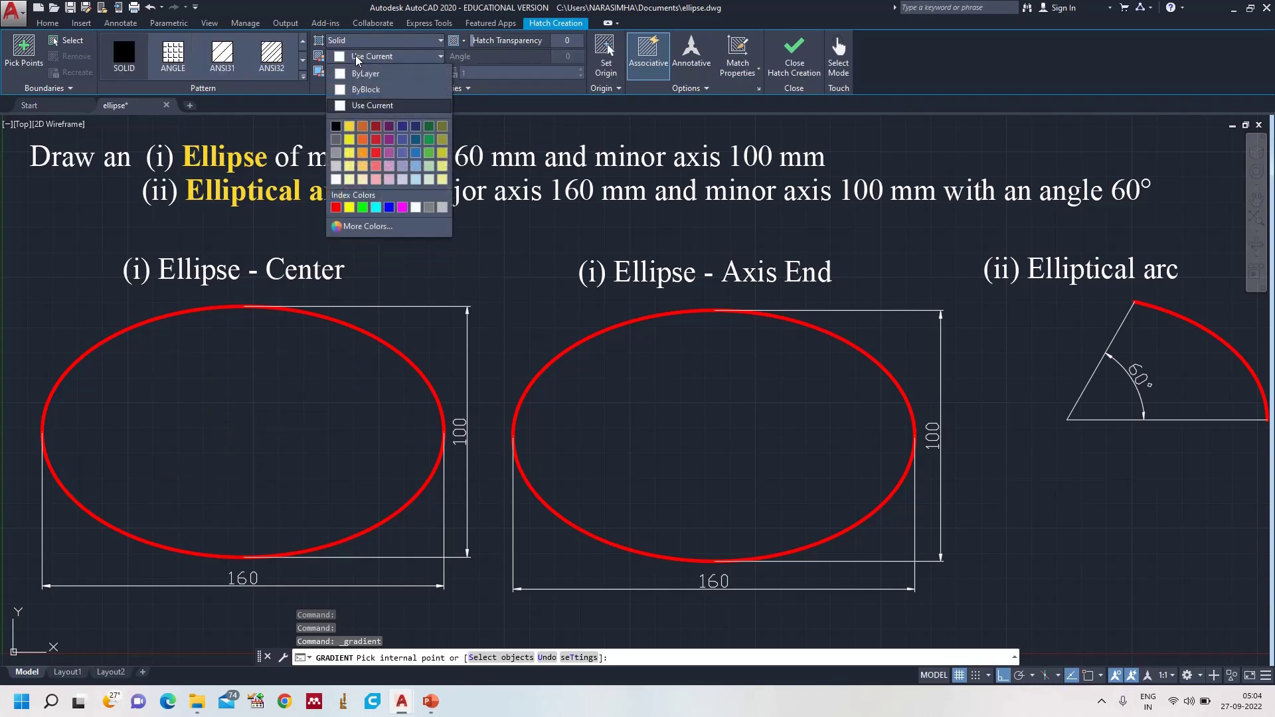
click(360, 208)
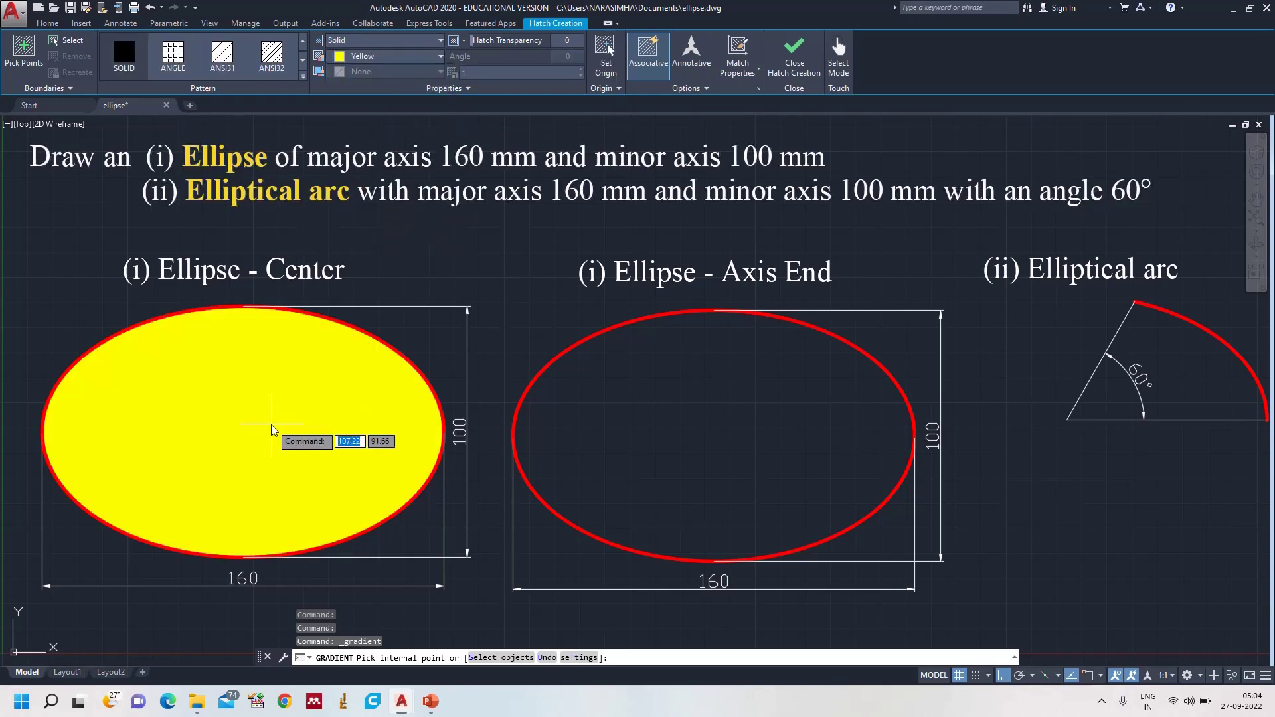
click(283, 434)
click(699, 454)
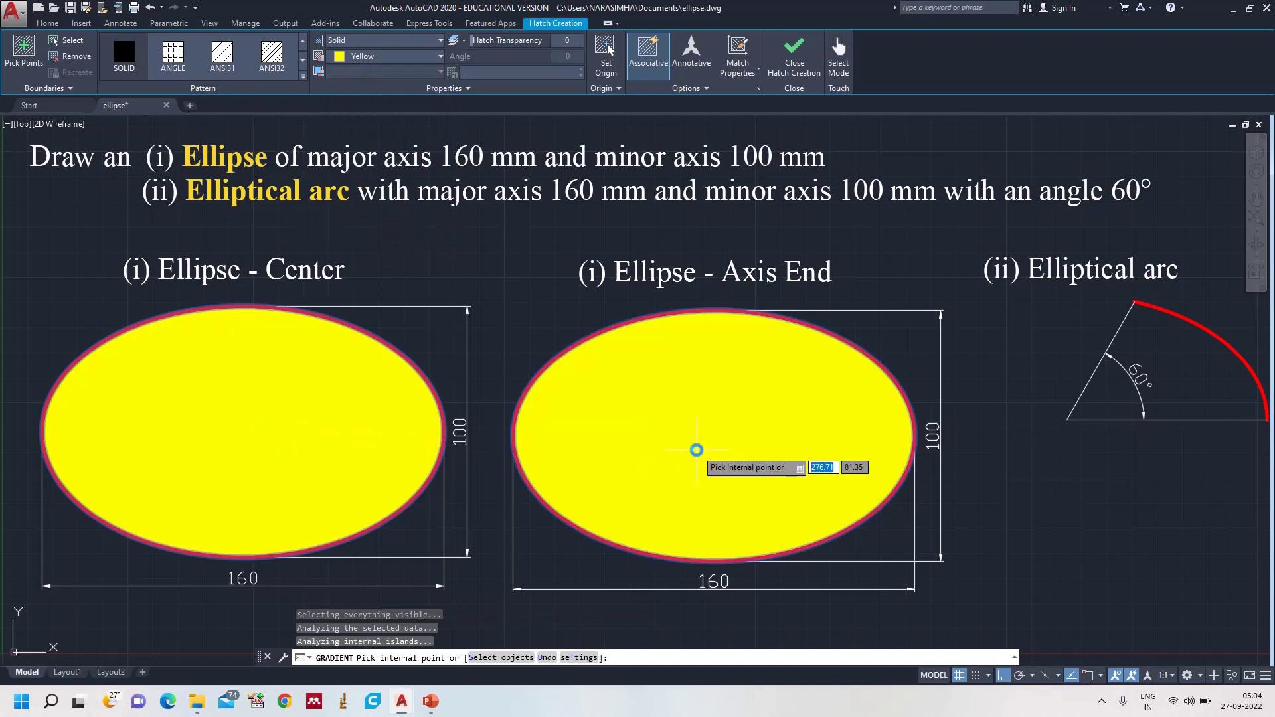